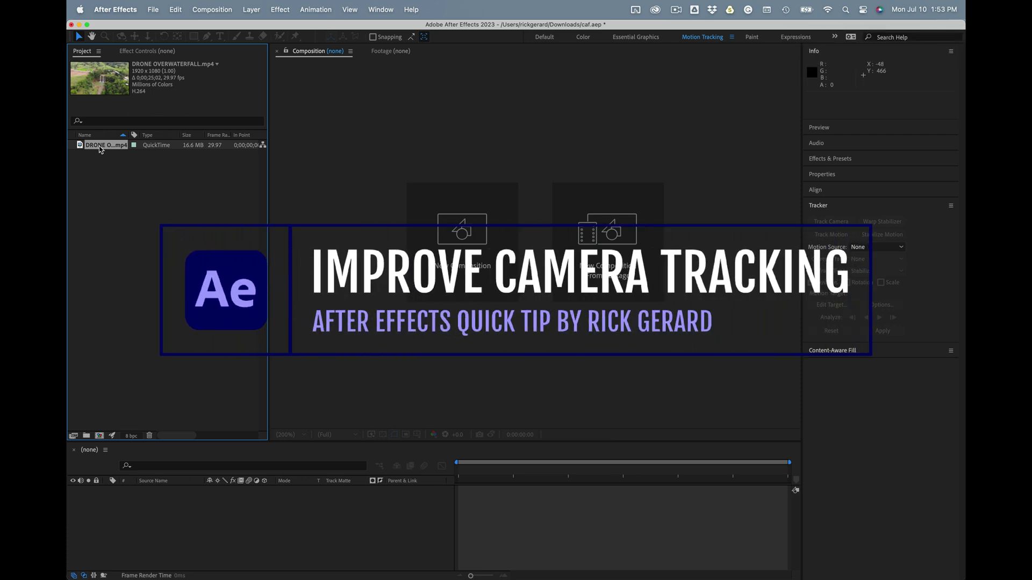
Create a DRONE OVERWATERFALL comp from the drone footage and preview a later frame
{"action": "left_click_drag", "start_coordinate": [100, 150], "coordinate": [174, 511]}
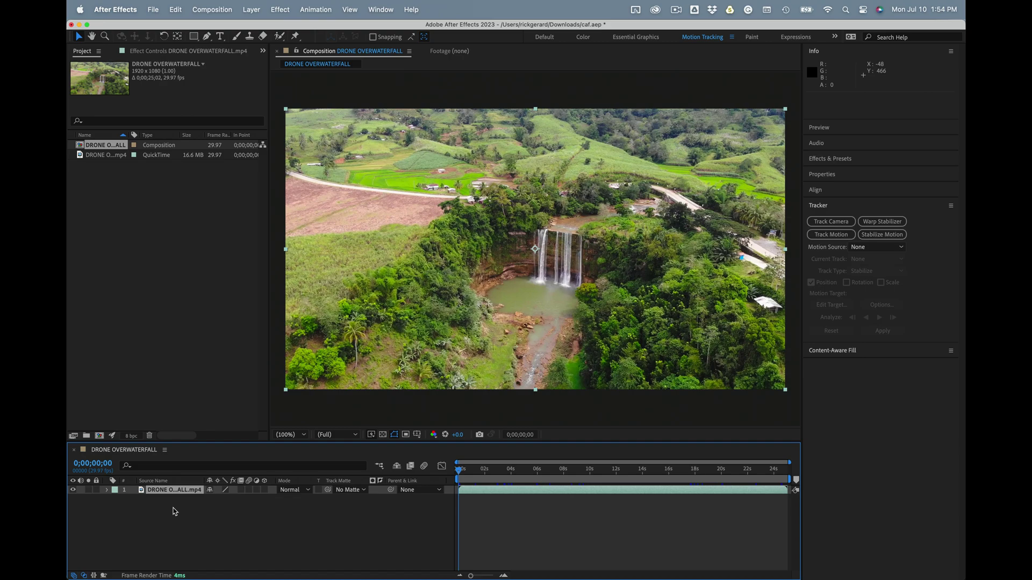
{"action": "left_click_drag", "start_coordinate": [483, 468], "coordinate": [458, 460]}
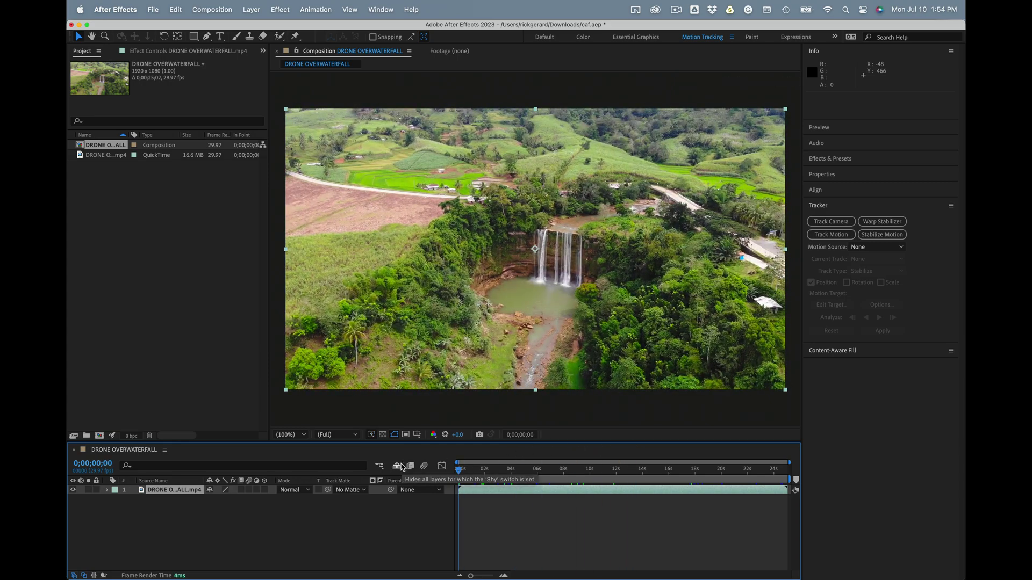
Apply Brightness & Contrast to the drone clip, set Contrast to 100, then dial it to 56
{"action": "key", "text": "ctrl+space"}
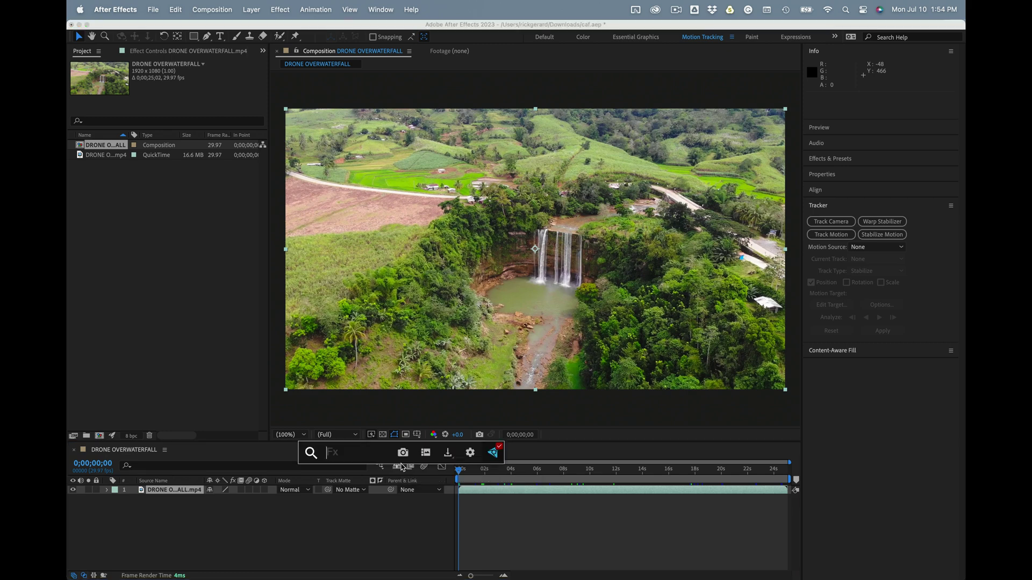
{"action": "type", "text": "contrast"}
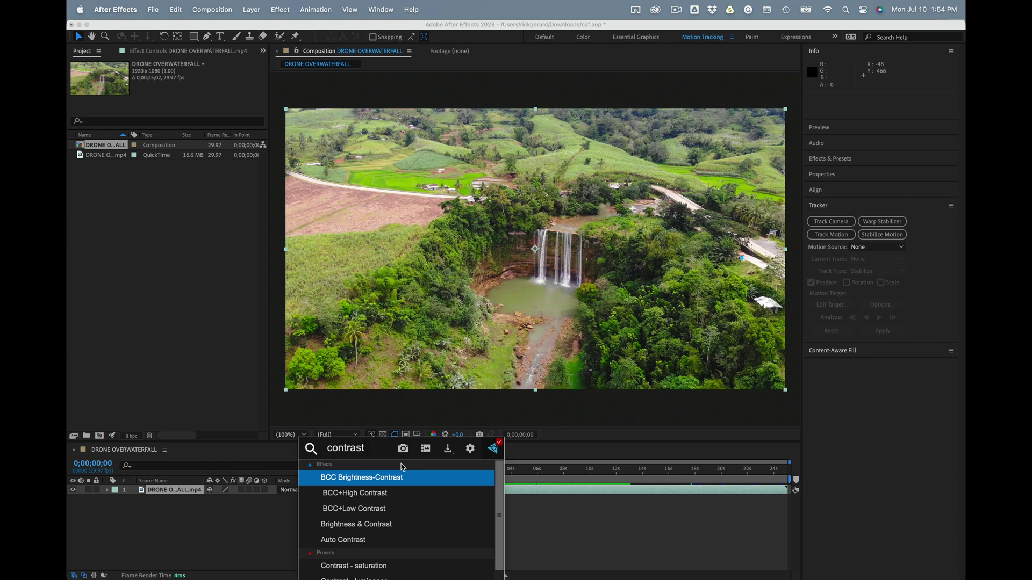
{"action": "left_click", "coordinate": [368, 531]}
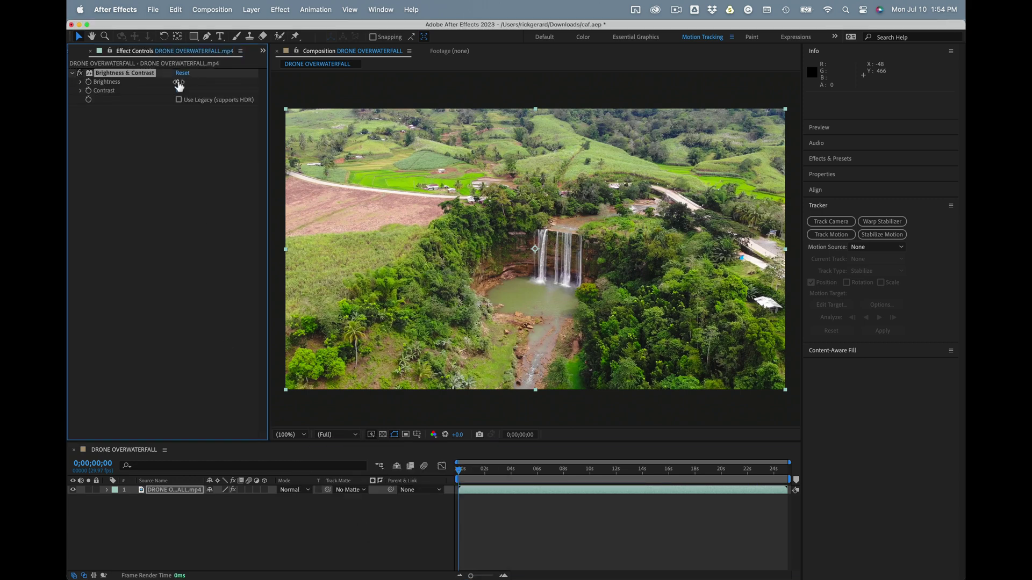
{"action": "left_click", "coordinate": [172, 141]}
{"action": "left_click", "coordinate": [178, 90]}
{"action": "type", "text": "100"}
{"action": "key", "text": "Return"}
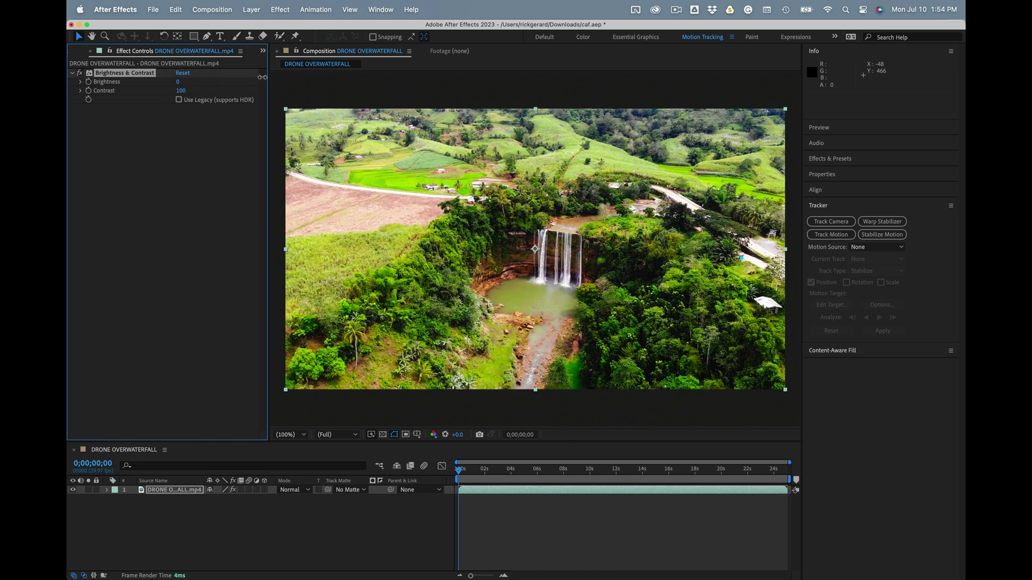
{"action": "left_click_drag", "start_coordinate": [180, 91], "coordinate": [248, 89]}
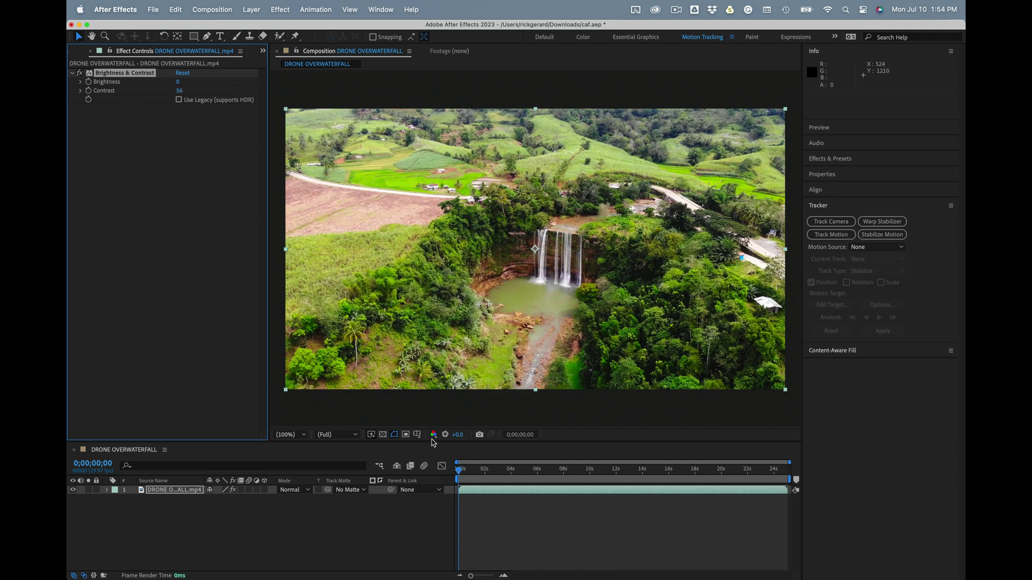
{"action": "left_click", "coordinate": [514, 493]}
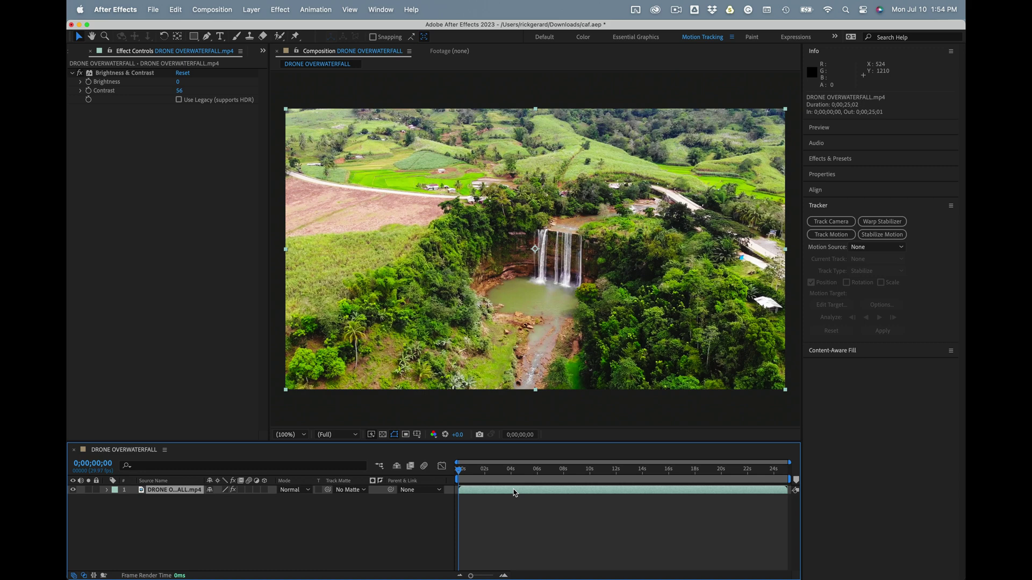
Pre-compose the footage, then run 3D Camera Tracker with Detailed Analysis to a 0.66-pixel solve
{"action": "key", "text": "super+shift+c"}
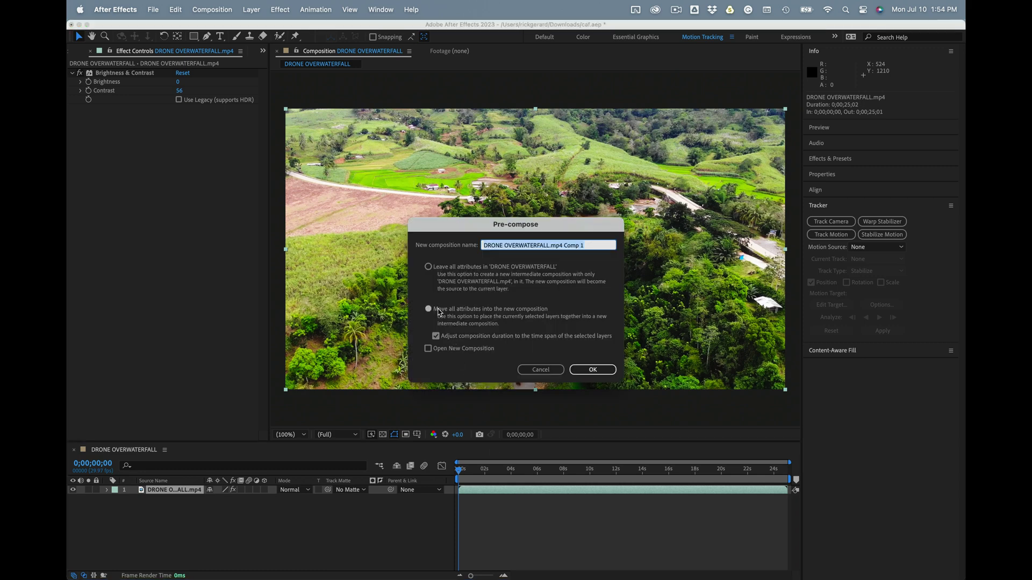
{"action": "left_click", "coordinate": [592, 369]}
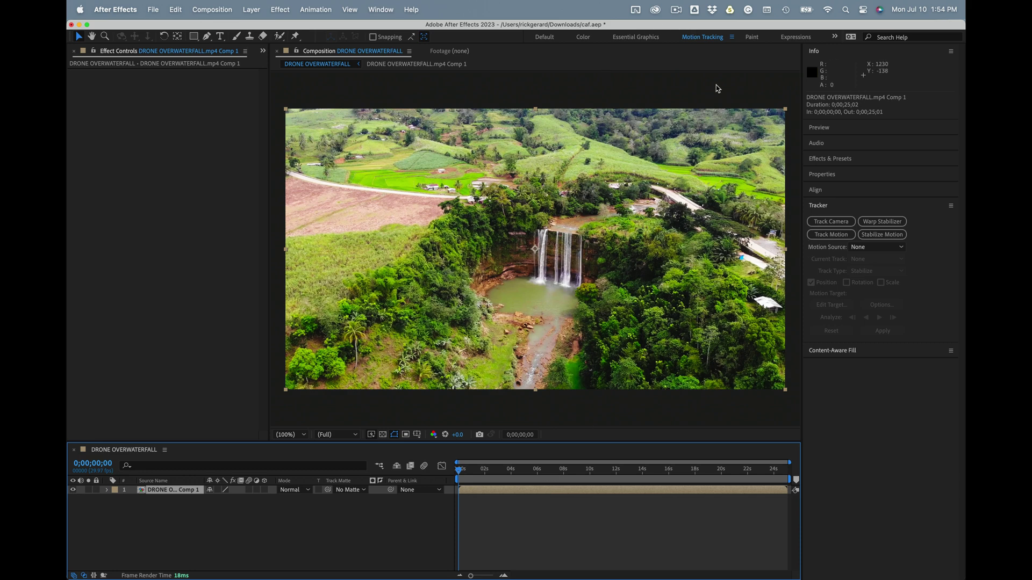
{"action": "left_click", "coordinate": [825, 222]}
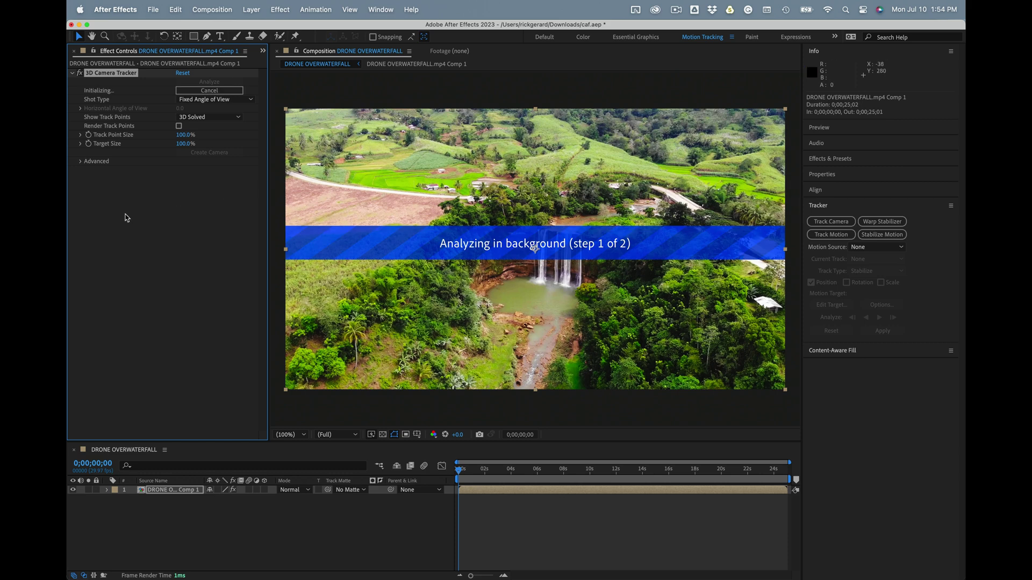
{"action": "left_click", "coordinate": [78, 162]}
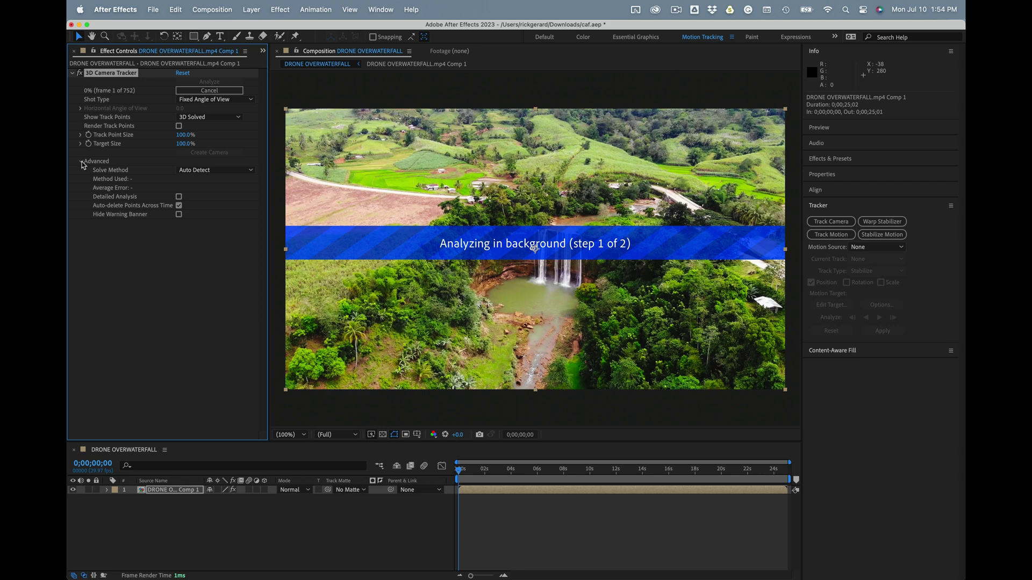
{"action": "left_click", "coordinate": [179, 197]}
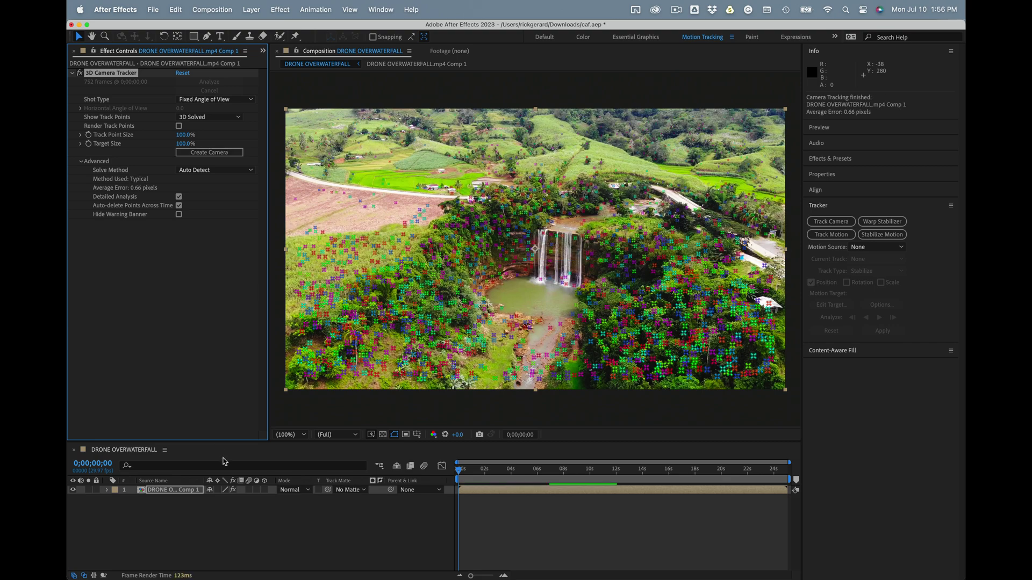
Lasso the track points around the pond and centre an enlarged 966% target over the pool
{"action": "mouse_move", "coordinate": [585, 470]}
{"action": "left_mouse_down"}
{"action": "mouse_move", "coordinate": [689, 475]}
{"action": "mouse_move", "coordinate": [559, 465]}
{"action": "mouse_move", "coordinate": [606, 465]}
{"action": "mouse_move", "coordinate": [596, 466]}
{"action": "left_mouse_up"}
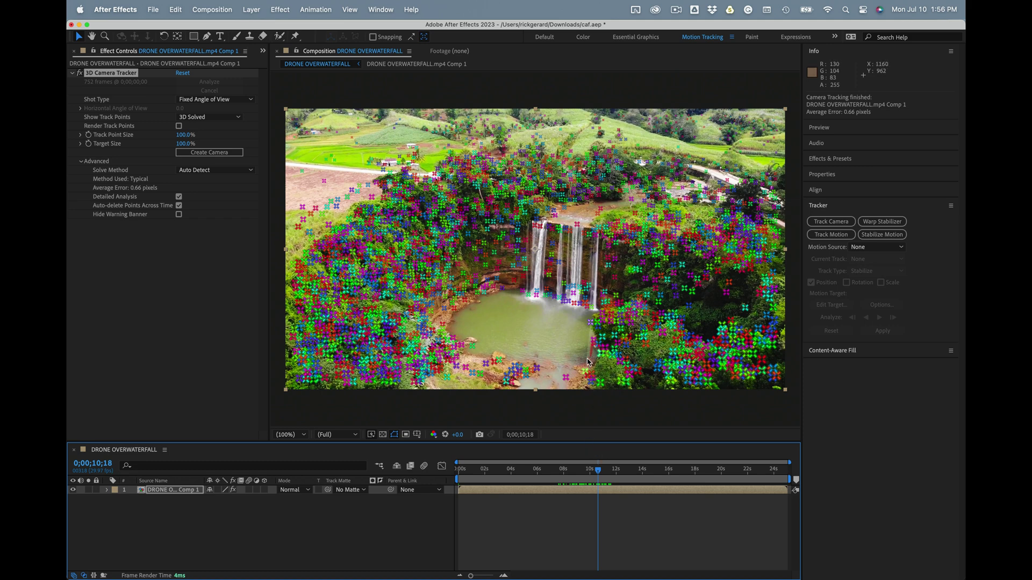
{"action": "left_click", "coordinate": [588, 363]}
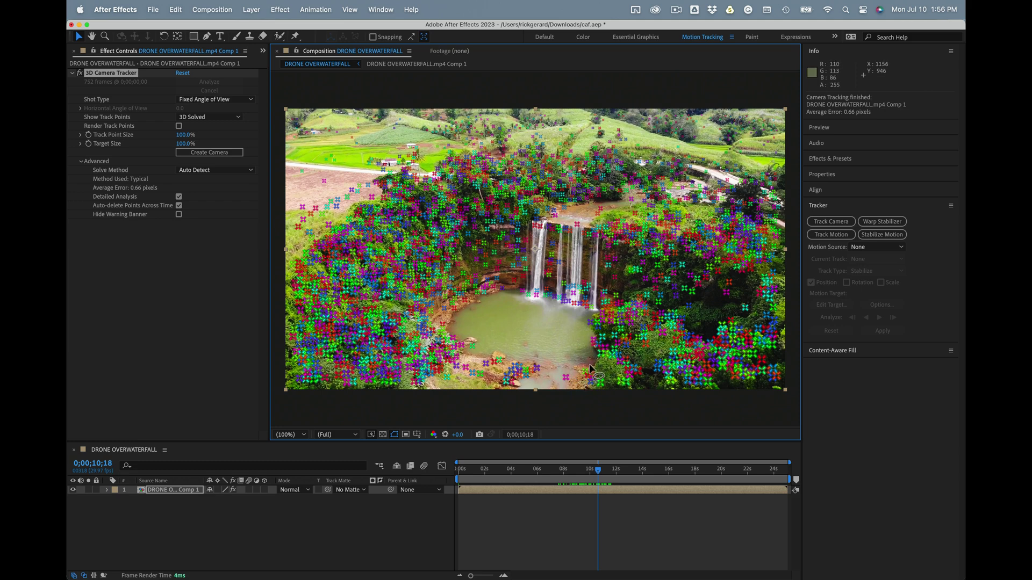
{"action": "mouse_move", "coordinate": [585, 370]}
{"action": "left_mouse_down"}
{"action": "mouse_move", "coordinate": [468, 357]}
{"action": "mouse_move", "coordinate": [457, 316]}
{"action": "mouse_move", "coordinate": [480, 289]}
{"action": "mouse_move", "coordinate": [533, 292]}
{"action": "mouse_move", "coordinate": [598, 326]}
{"action": "left_mouse_up"}
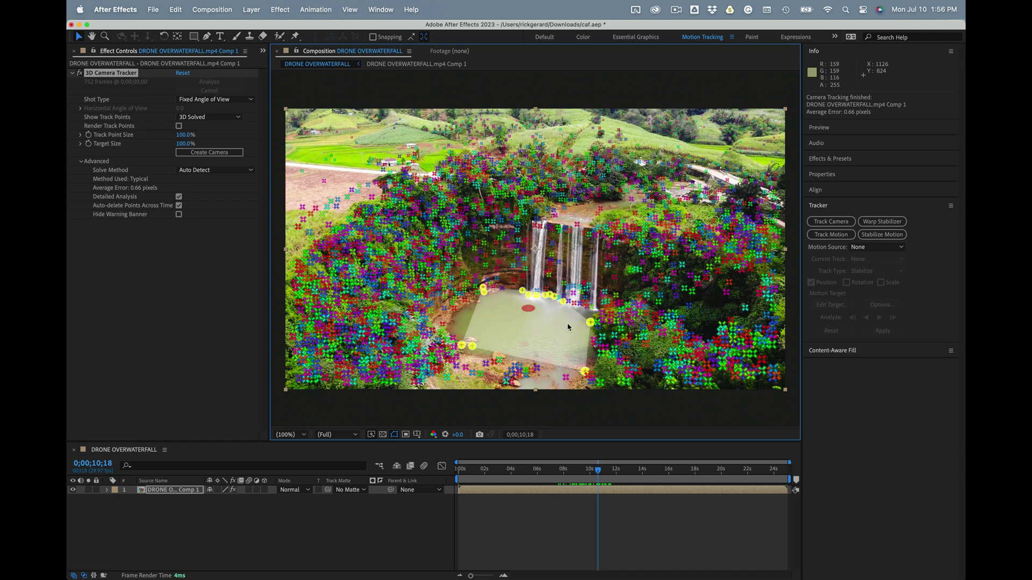
{"action": "left_click_drag", "start_coordinate": [530, 310], "coordinate": [530, 332]}
{"action": "left_click_drag", "start_coordinate": [536, 331], "coordinate": [642, 373]}
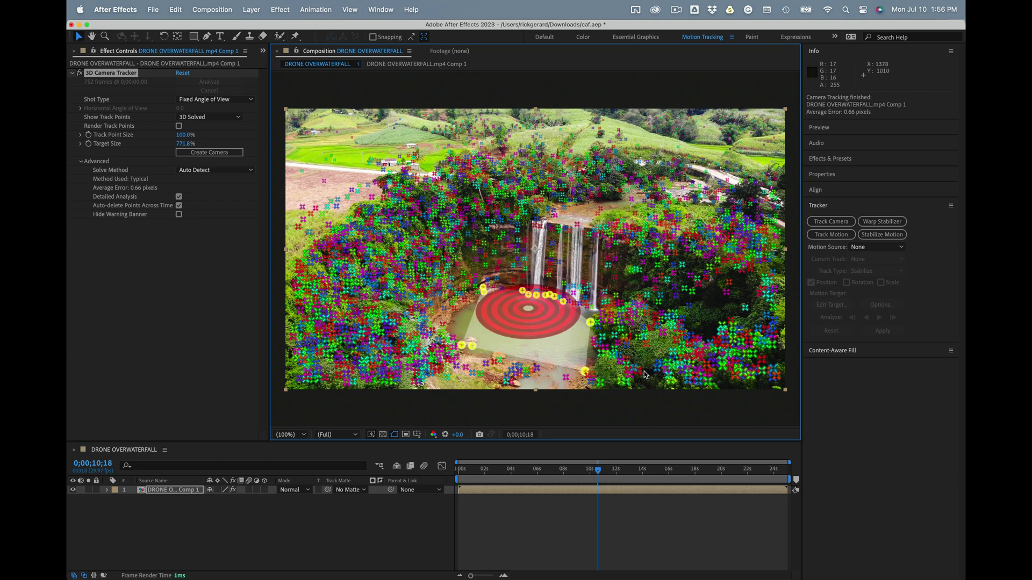
{"action": "mouse_move", "coordinate": [526, 307]}
{"action": "left_mouse_down"}
{"action": "mouse_move", "coordinate": [534, 333]}
{"action": "mouse_move", "coordinate": [524, 324]}
{"action": "left_mouse_up"}
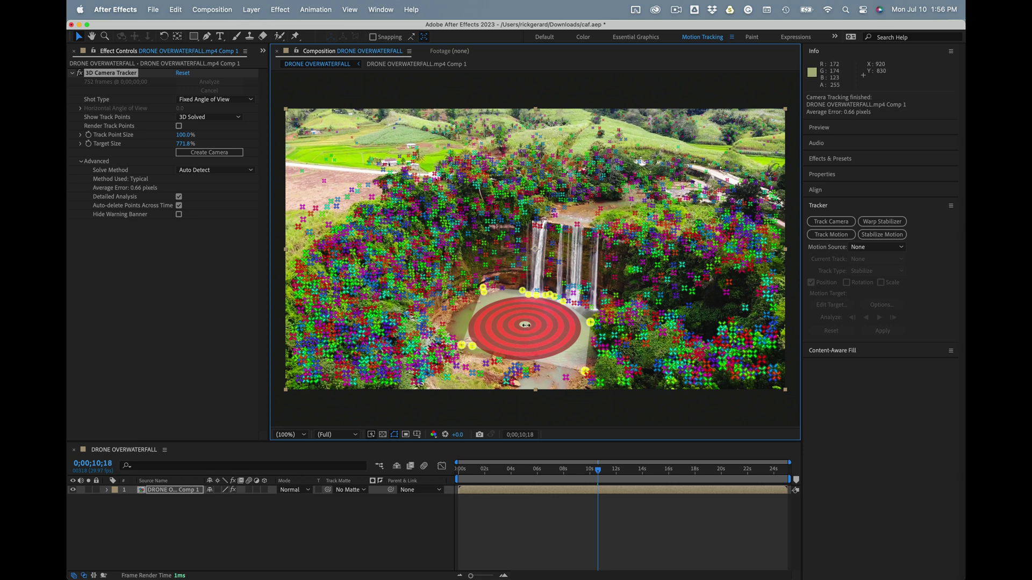
{"action": "left_click_drag", "start_coordinate": [526, 324], "coordinate": [553, 349]}
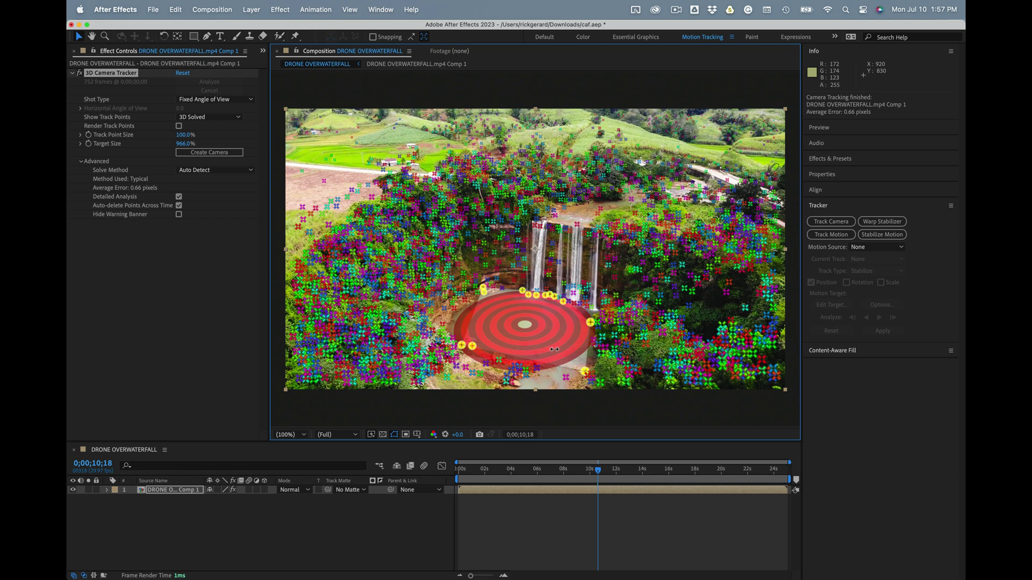
Set the pond as ground plane and origin, then create Track Solid 1 with a 3D Tracker Camera
{"action": "right_click", "coordinate": [524, 324]}
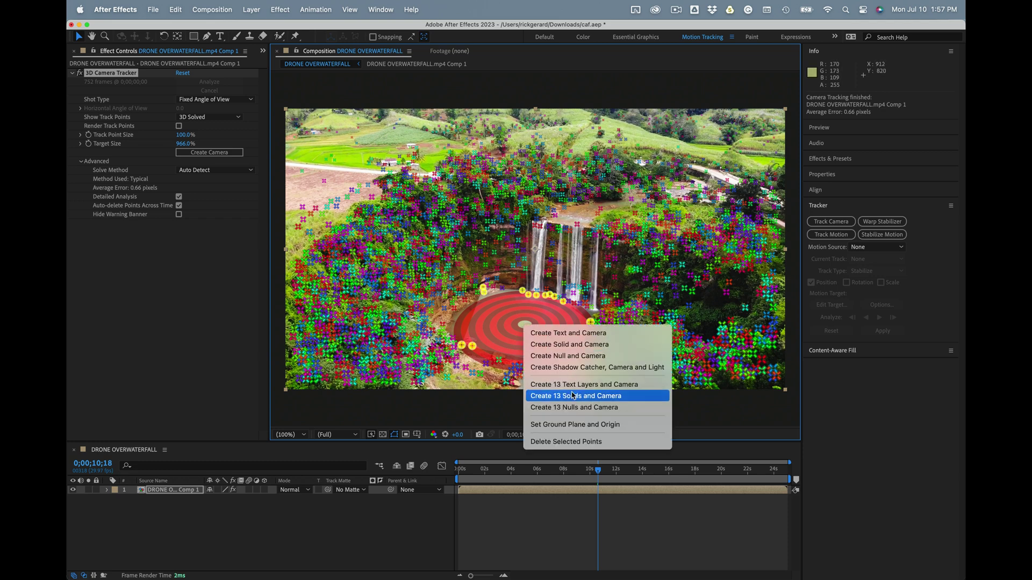
{"action": "left_click", "coordinate": [573, 424]}
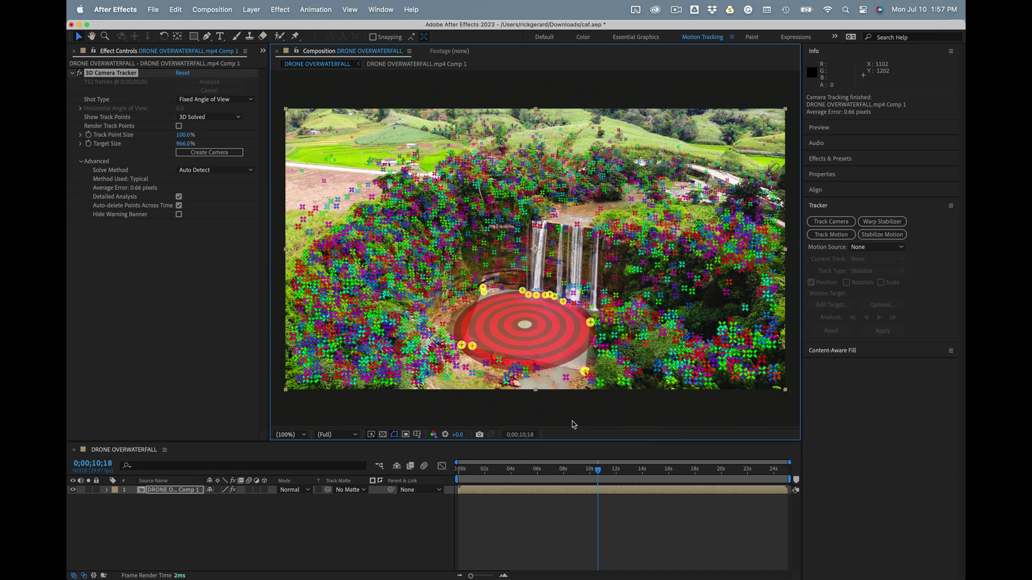
{"action": "right_click", "coordinate": [525, 327]}
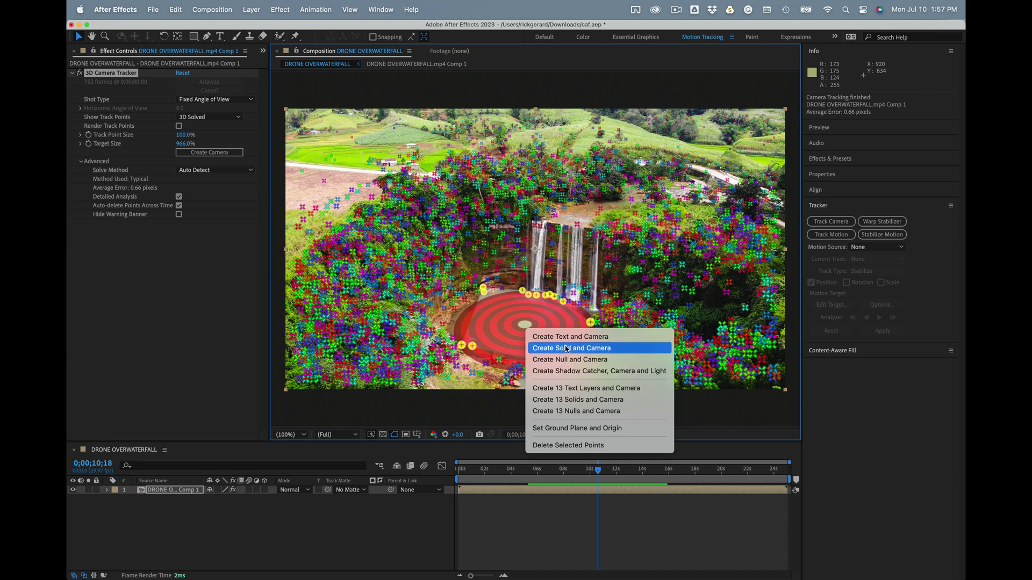
{"action": "left_click", "coordinate": [567, 350]}
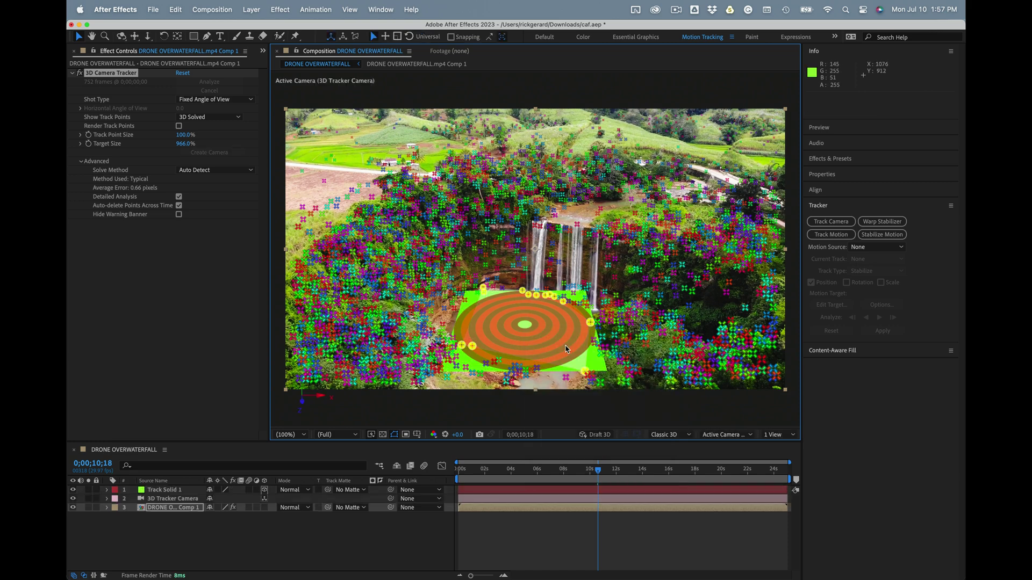
{"action": "left_click", "coordinate": [589, 365]}
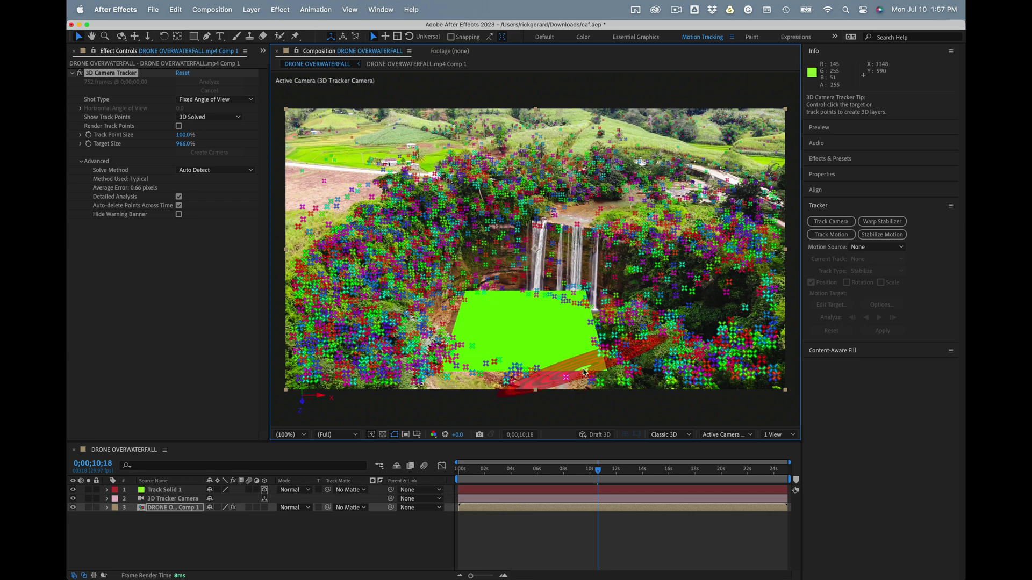
Rotate Track Solid 1 by 21° and stretch it wider and lower across the pond
{"action": "left_click", "coordinate": [551, 493]}
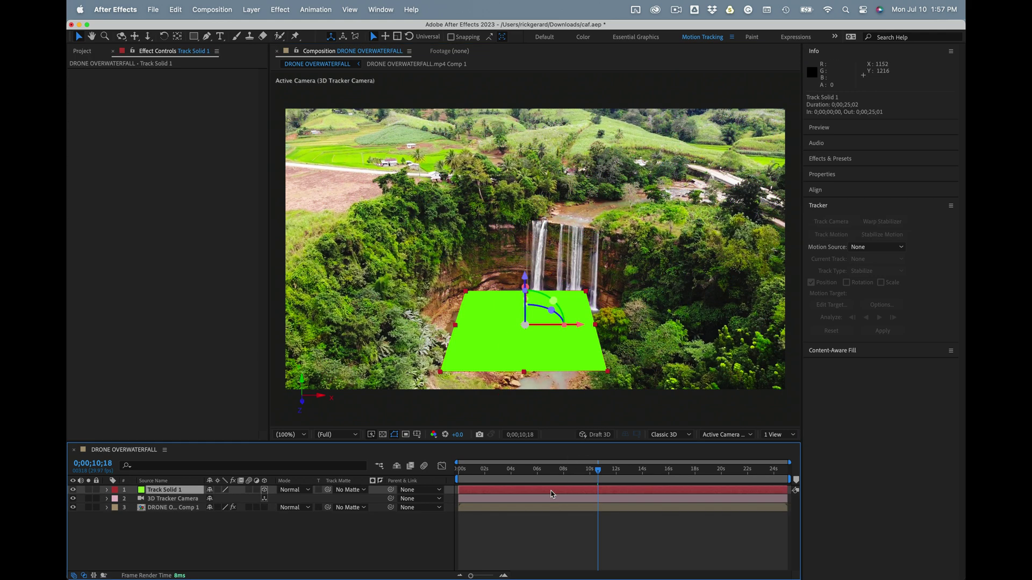
{"action": "key", "text": "r"}
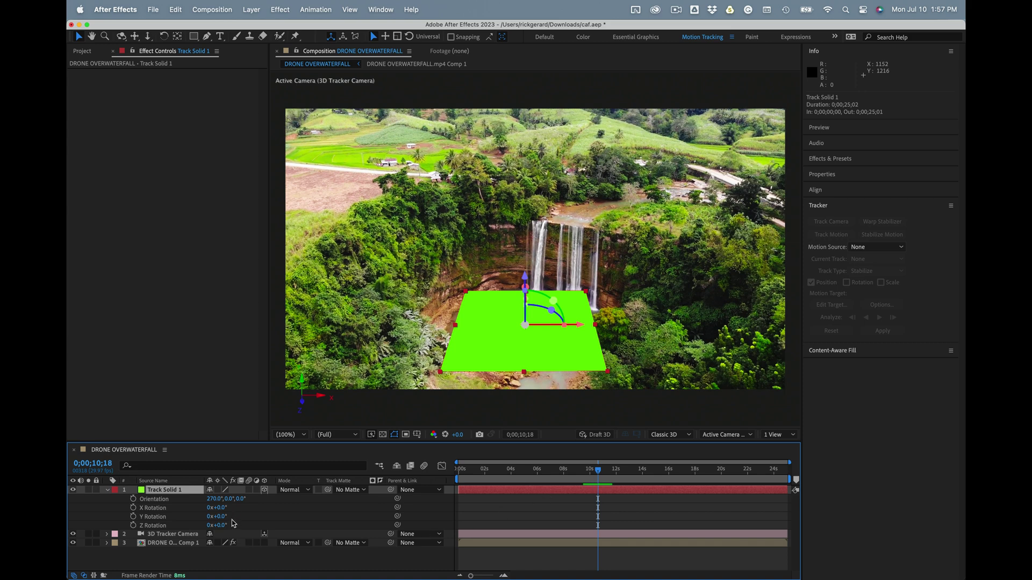
{"action": "left_click_drag", "start_coordinate": [222, 526], "coordinate": [234, 525]}
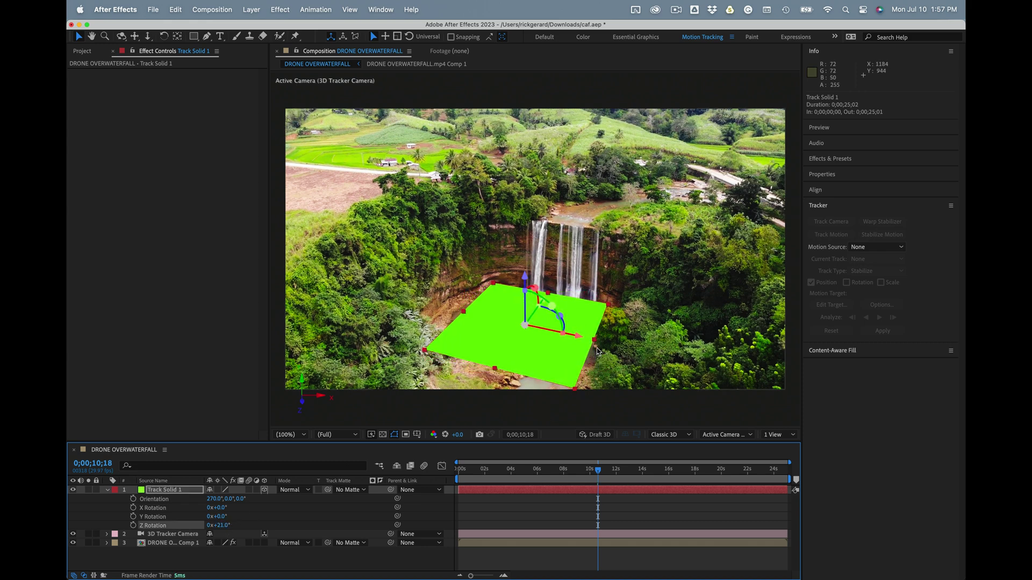
{"action": "left_click_drag", "start_coordinate": [595, 341], "coordinate": [618, 345]}
{"action": "left_click_drag", "start_coordinate": [495, 370], "coordinate": [479, 410]}
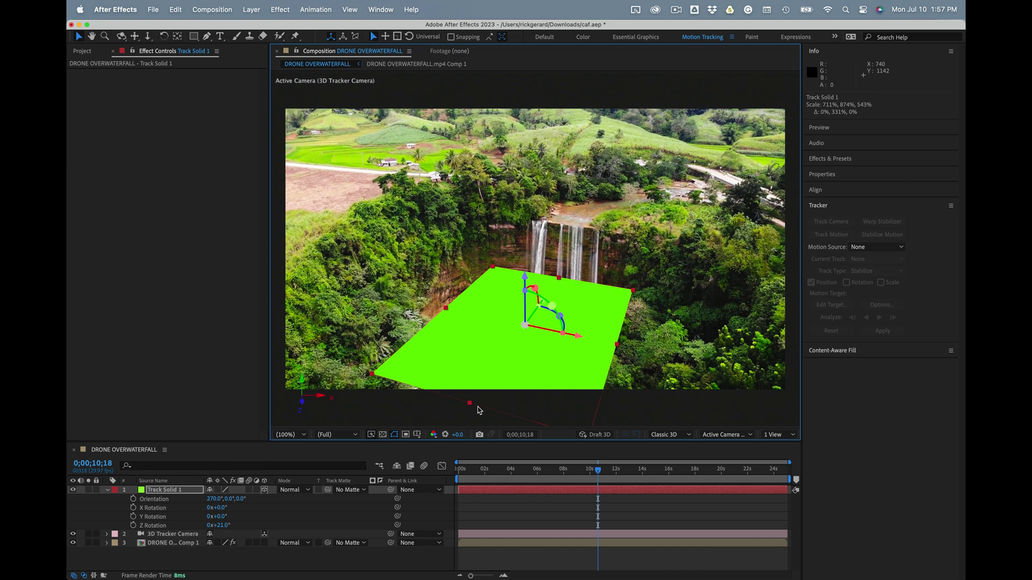
Try Overlay, then settle on Multiply as the green solid's blending mode
{"action": "left_click", "coordinate": [296, 491]}
{"action": "left_click", "coordinate": [296, 491]}
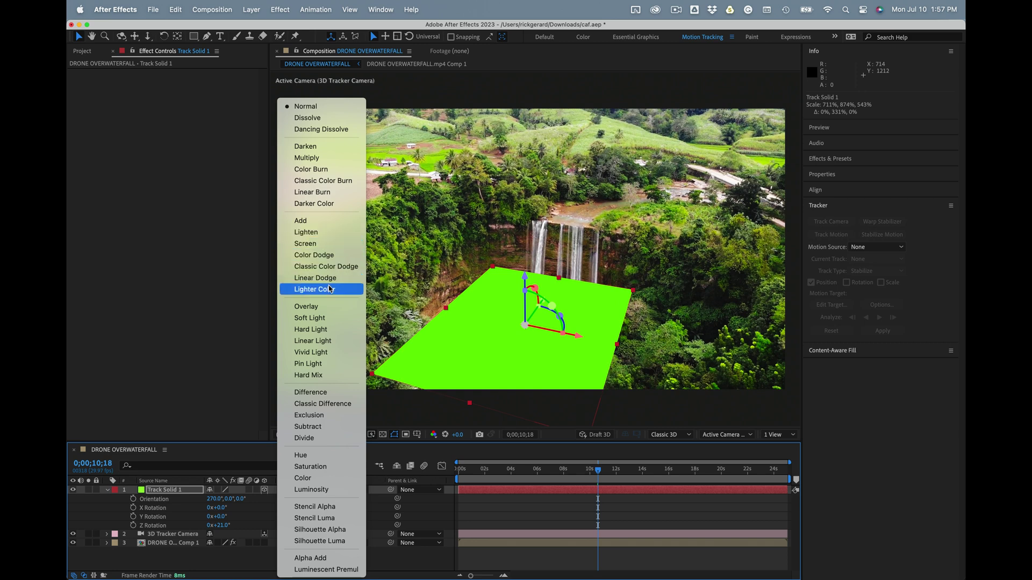
{"action": "left_click", "coordinate": [324, 306]}
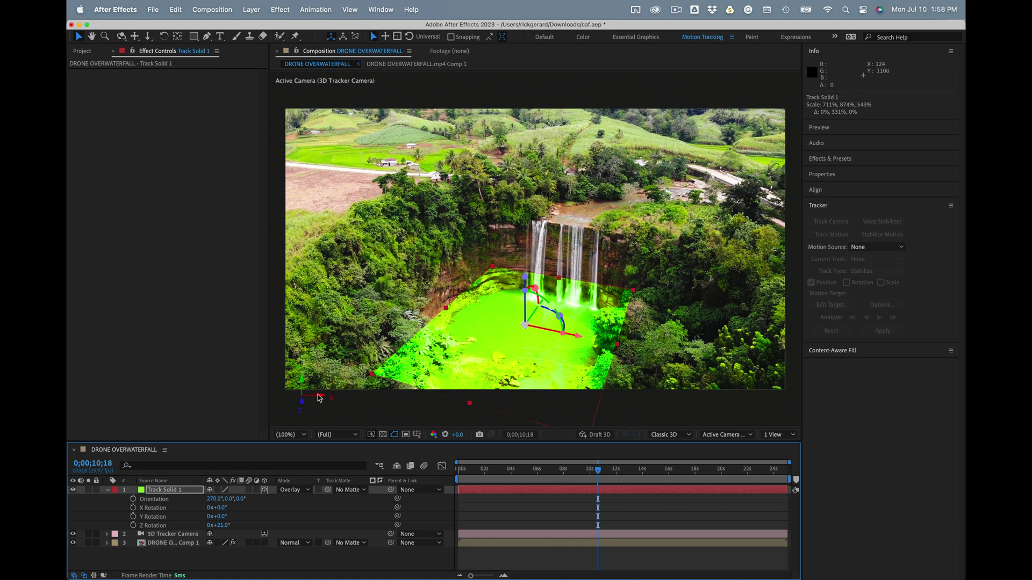
{"action": "left_click", "coordinate": [295, 494]}
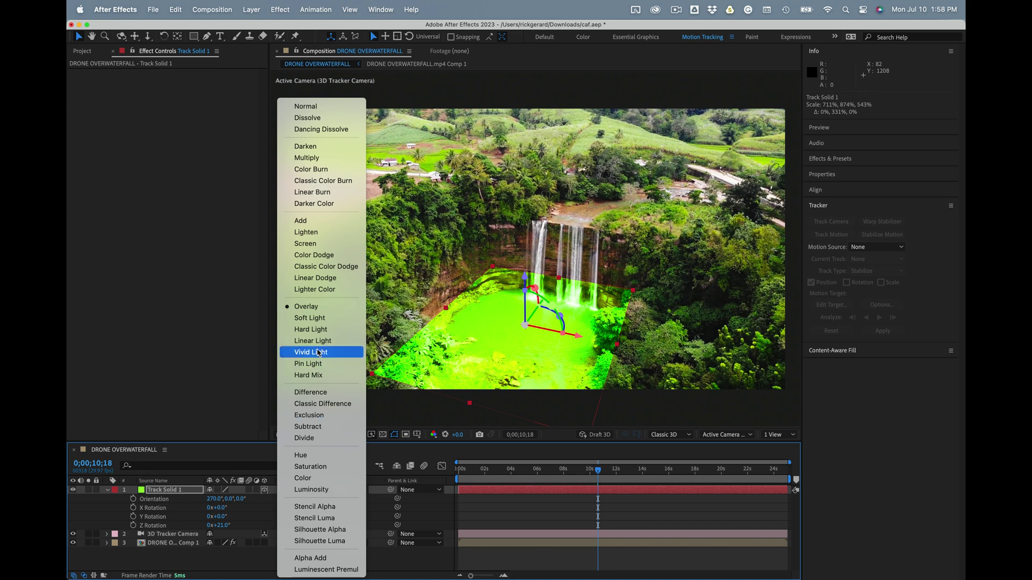
{"action": "left_click", "coordinate": [325, 159]}
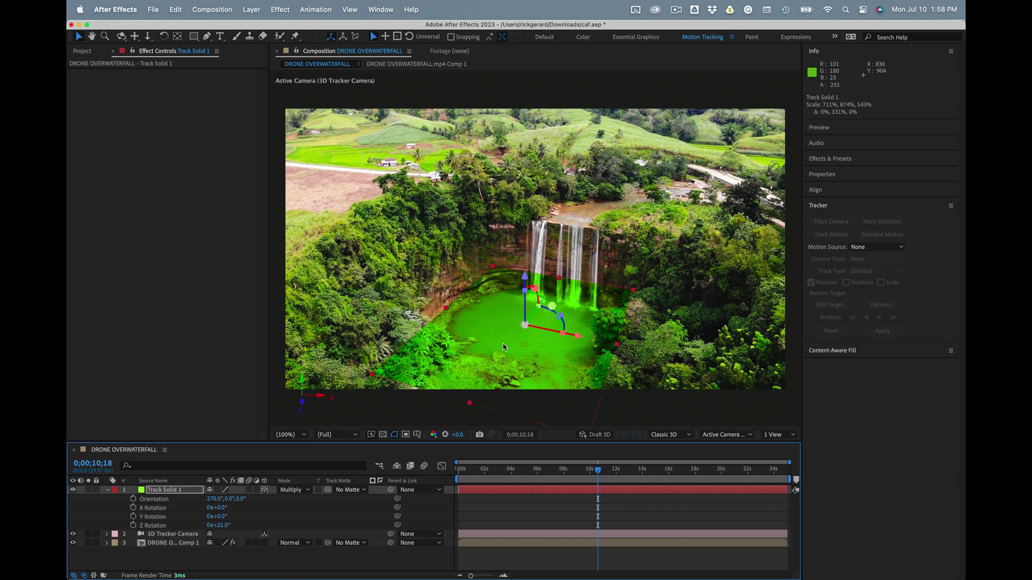
With the Pen tool, trace mask points along the pond's left edge down to its bottom
{"action": "key", "text": "g"}
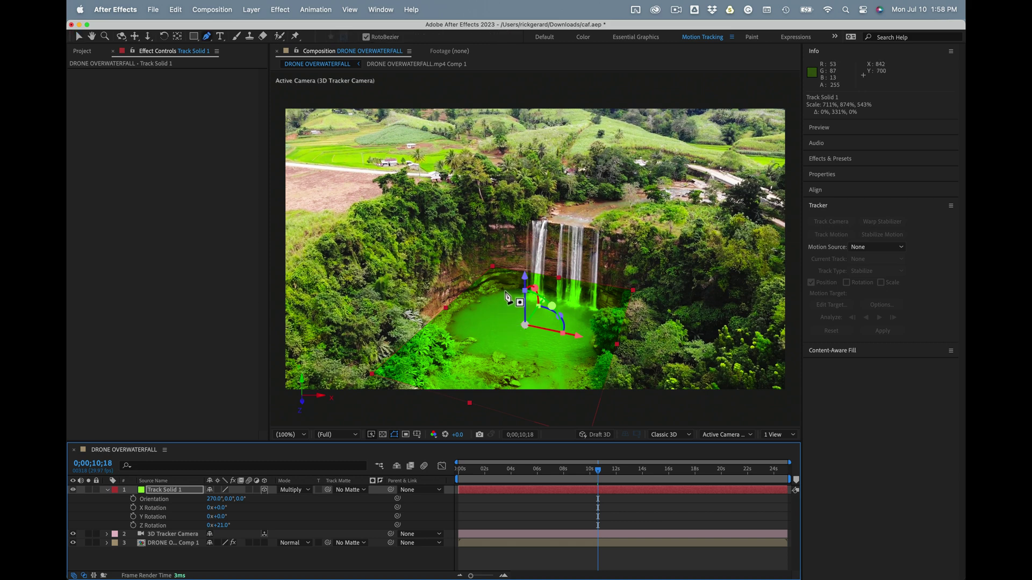
{"action": "left_click", "coordinate": [504, 289]}
{"action": "left_click", "coordinate": [483, 296]}
{"action": "left_click", "coordinate": [459, 311]}
{"action": "left_click", "coordinate": [446, 326]}
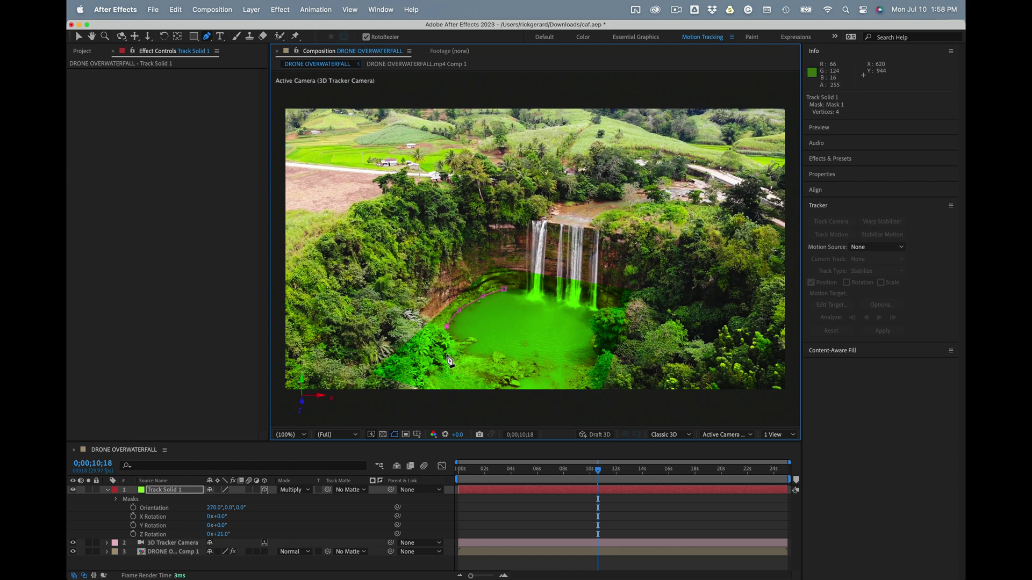
{"action": "left_click", "coordinate": [455, 341]}
{"action": "left_click", "coordinate": [458, 352]}
{"action": "left_click", "coordinate": [485, 357]}
{"action": "left_click", "coordinate": [502, 388]}
Continue Mask 1 up the pond's right edge to the waterfall base and close it
{"action": "left_click_drag", "start_coordinate": [554, 471], "coordinate": [484, 472]}
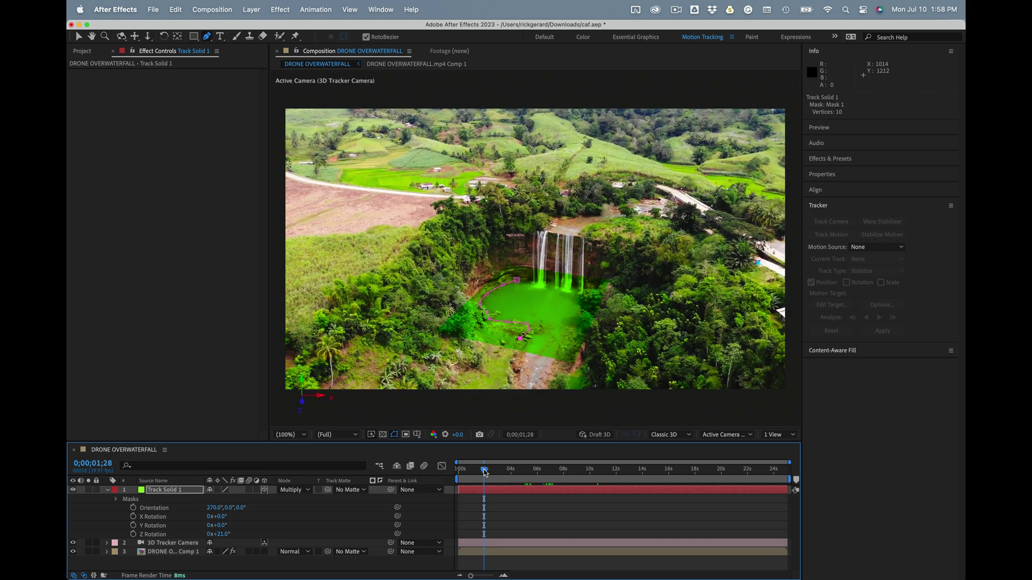
{"action": "left_click", "coordinate": [521, 348]}
{"action": "left_click", "coordinate": [572, 359]}
{"action": "left_click", "coordinate": [581, 340]}
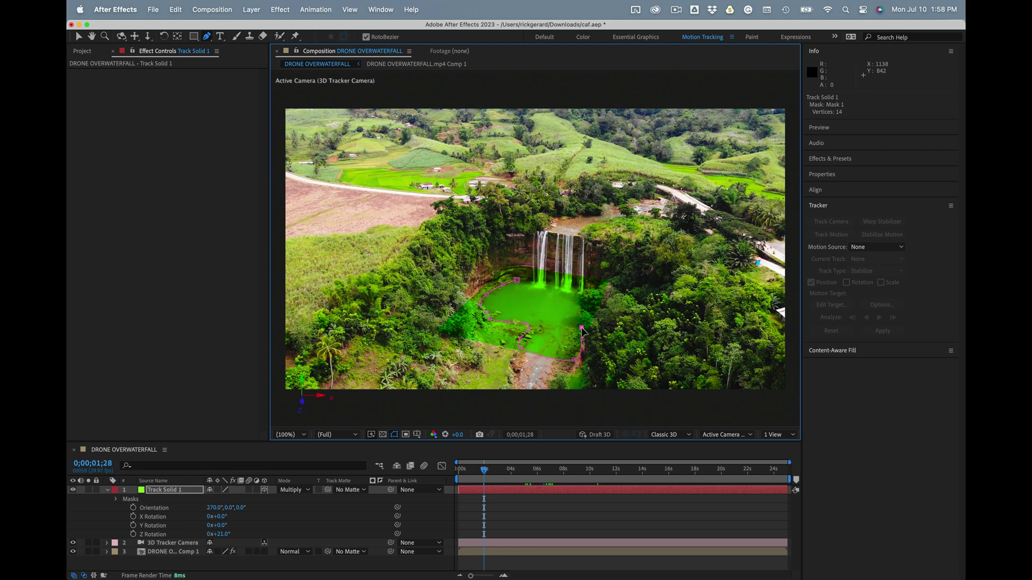
{"action": "left_click", "coordinate": [578, 320]}
{"action": "left_click", "coordinate": [580, 307]}
{"action": "left_click", "coordinate": [578, 302]}
{"action": "left_click", "coordinate": [561, 285]}
{"action": "left_click", "coordinate": [516, 280]}
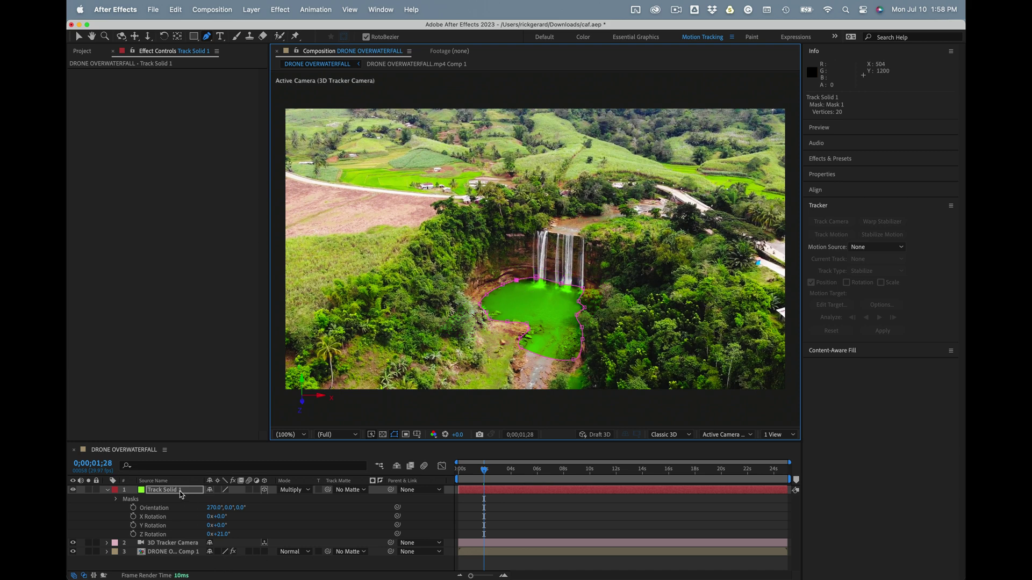
{"action": "key", "text": "m"}
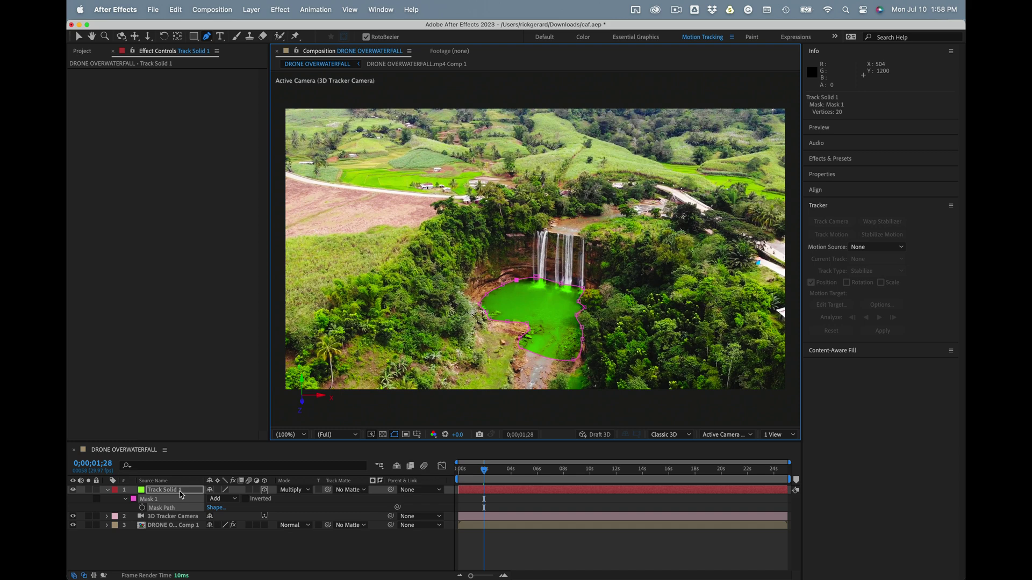
Duplicate the pond mask as Mask 2 and apply the Grid effect to the solid
{"action": "left_click", "coordinate": [154, 500]}
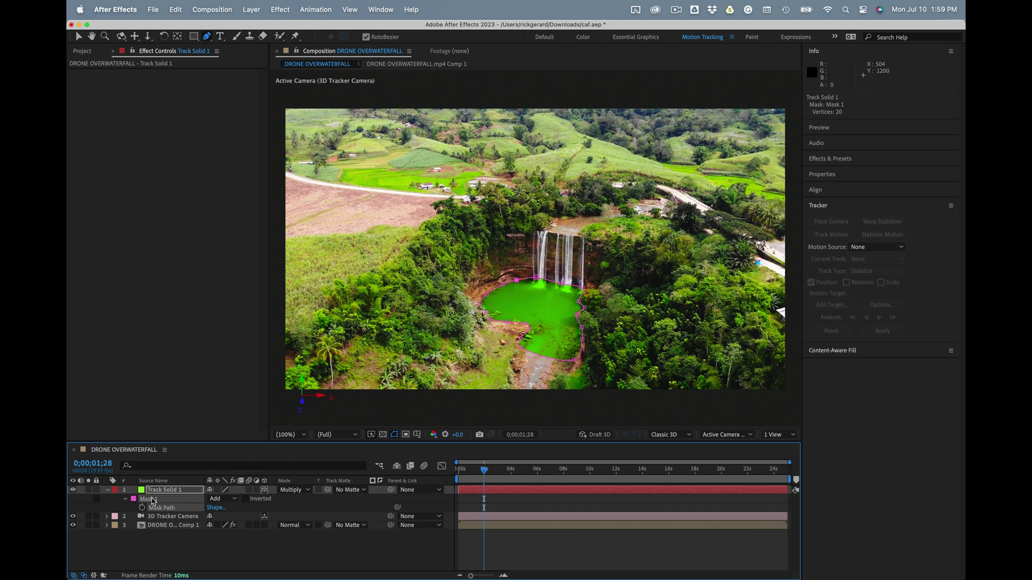
{"action": "key", "text": "super+d"}
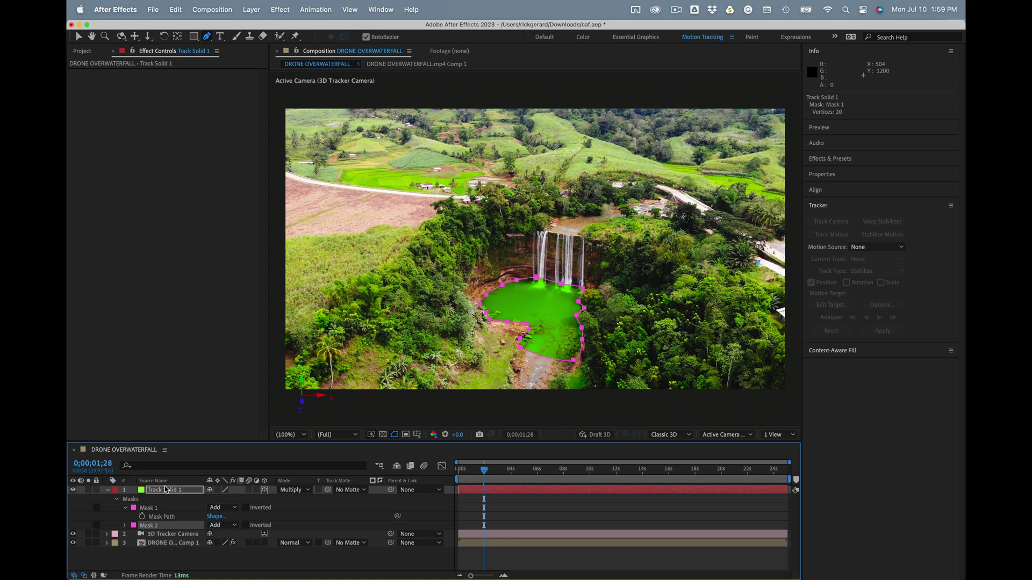
{"action": "right_click", "coordinate": [149, 97]}
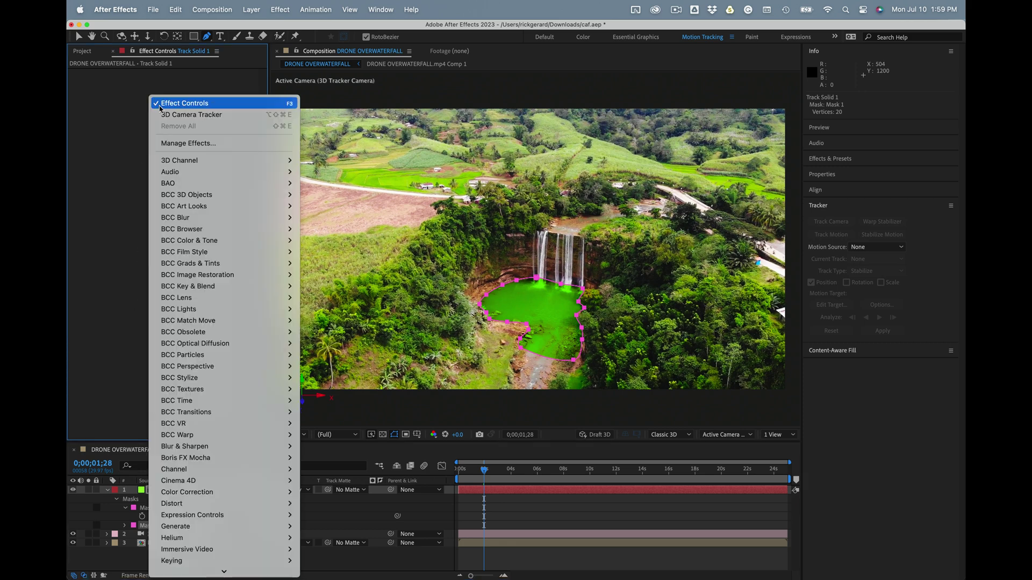
{"action": "left_click", "coordinate": [115, 116]}
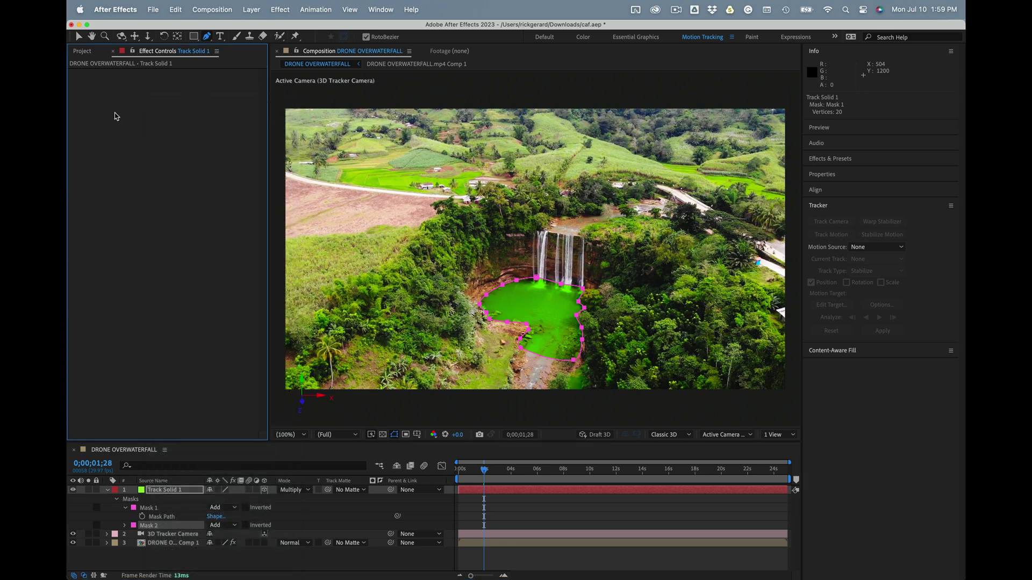
{"action": "key", "text": "ctrl+space"}
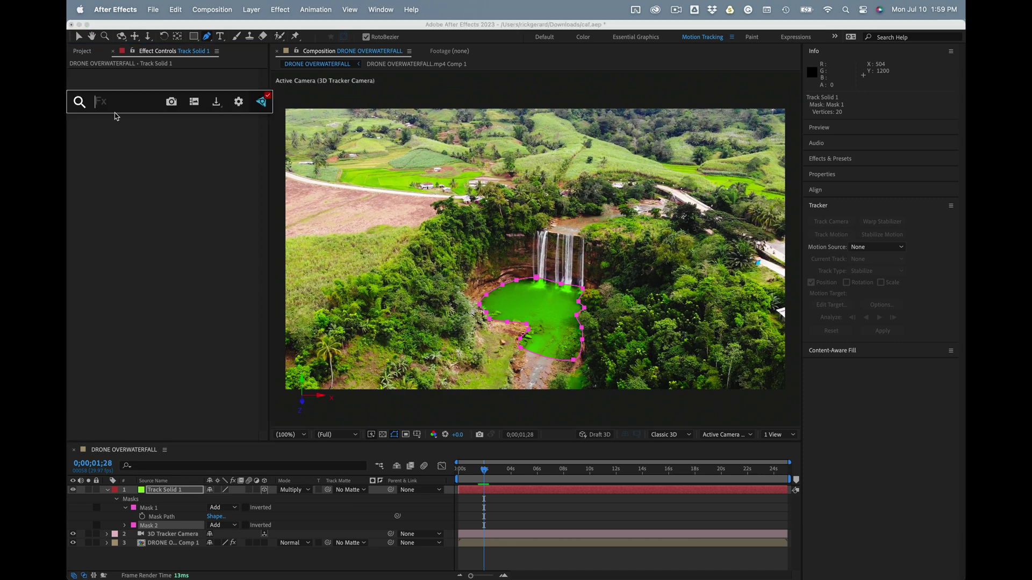
{"action": "type", "text": "gr"}
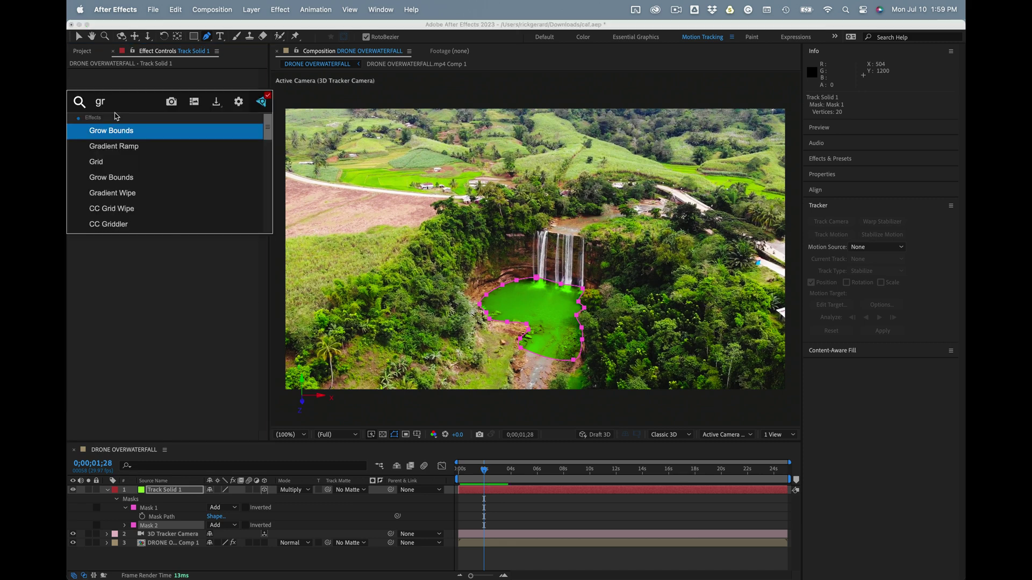
{"action": "type", "text": "id"}
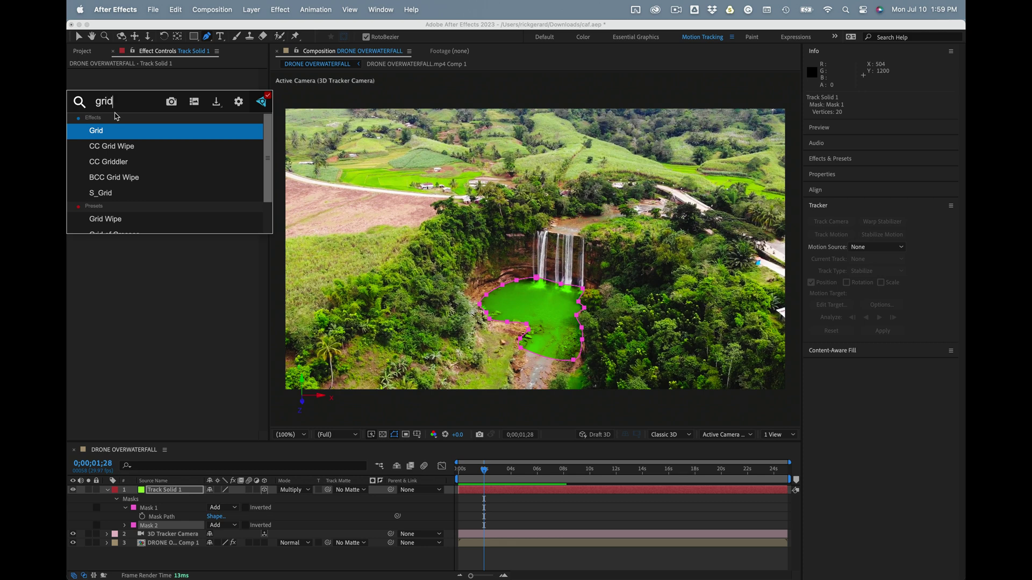
{"action": "key", "text": "Return"}
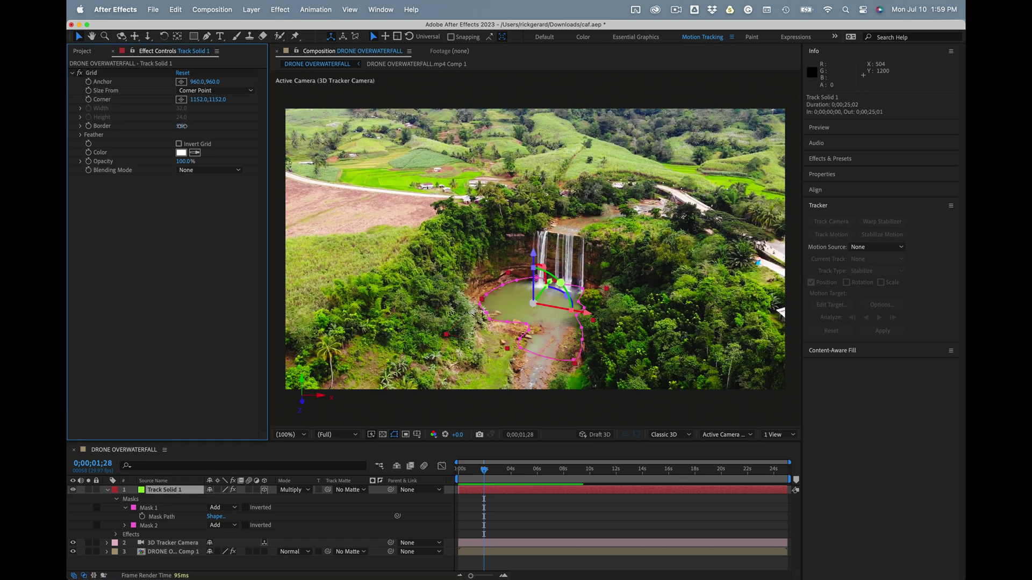
Set the grid Border to 19 and return the solid to Normal blending
{"action": "left_click_drag", "start_coordinate": [181, 125], "coordinate": [206, 129]}
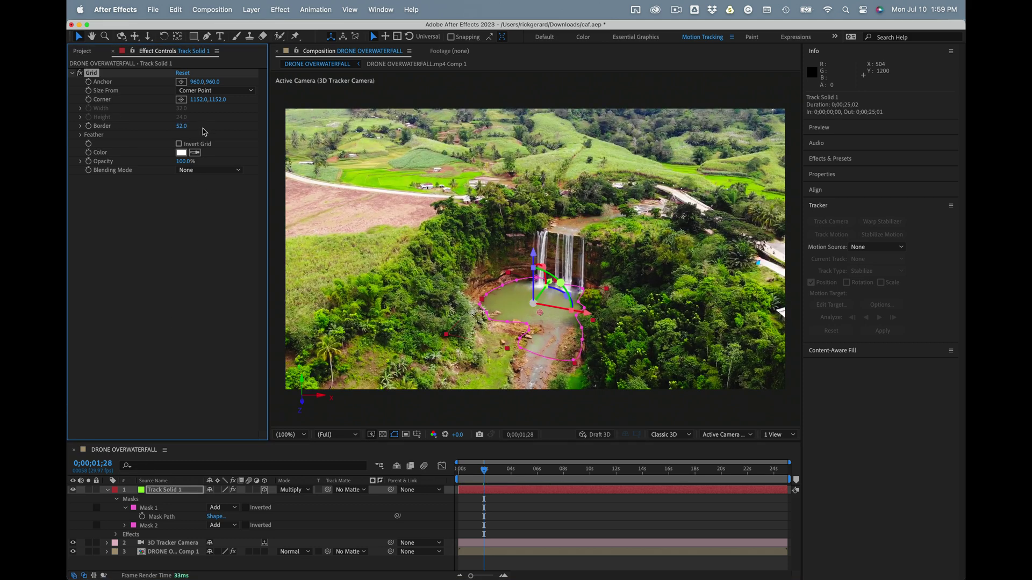
{"action": "left_click", "coordinate": [293, 490]}
{"action": "left_click", "coordinate": [293, 106]}
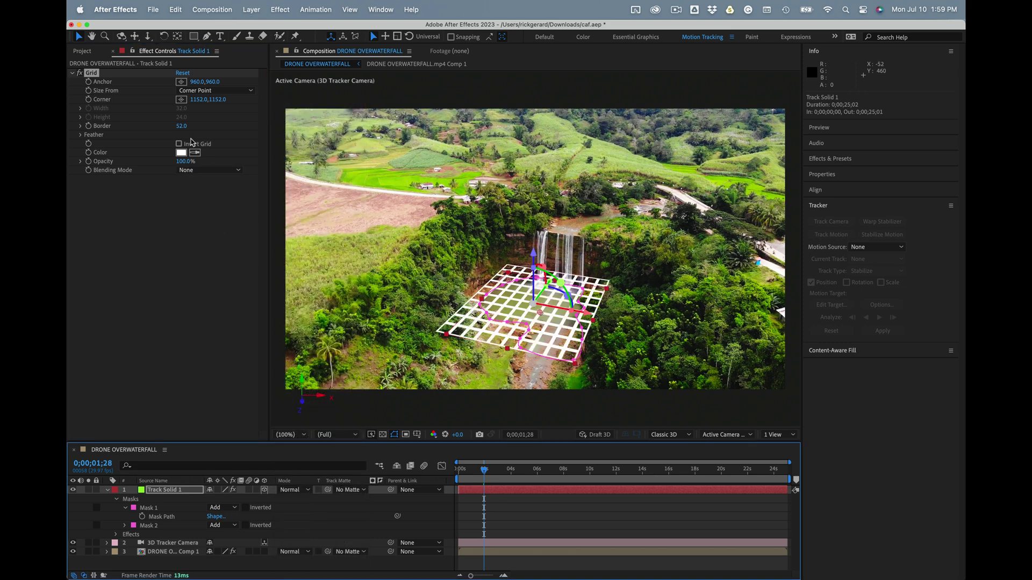
{"action": "left_click_drag", "start_coordinate": [182, 126], "coordinate": [164, 126]}
Clip the grid to Mask 1, size it by Width 125.7, and make the solid a guide layer
{"action": "key", "text": "e"}
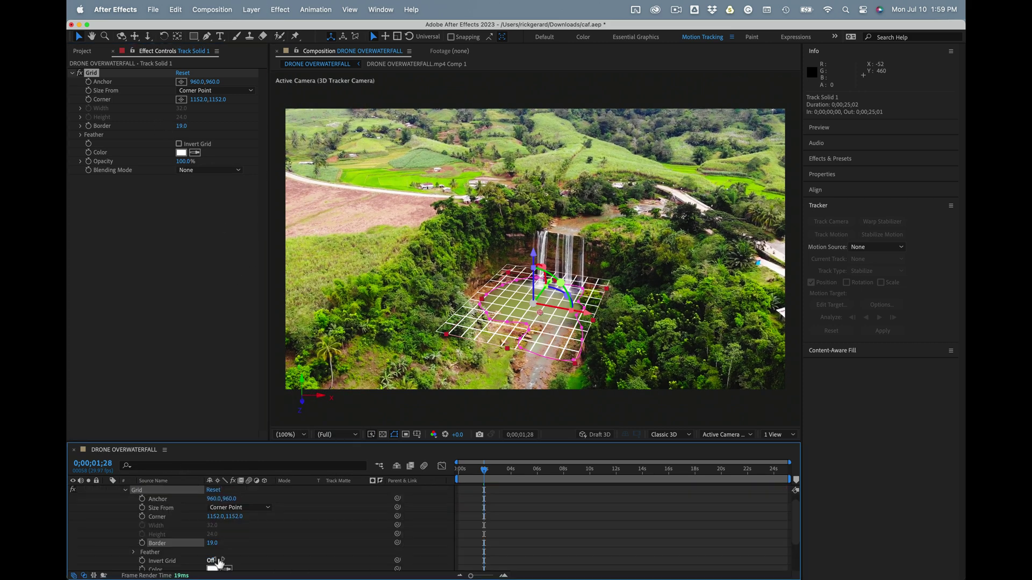
{"action": "scroll", "coordinate": [226, 546], "scroll_direction": "down", "scroll_amount": 3}
{"action": "left_click", "coordinate": [209, 565]}
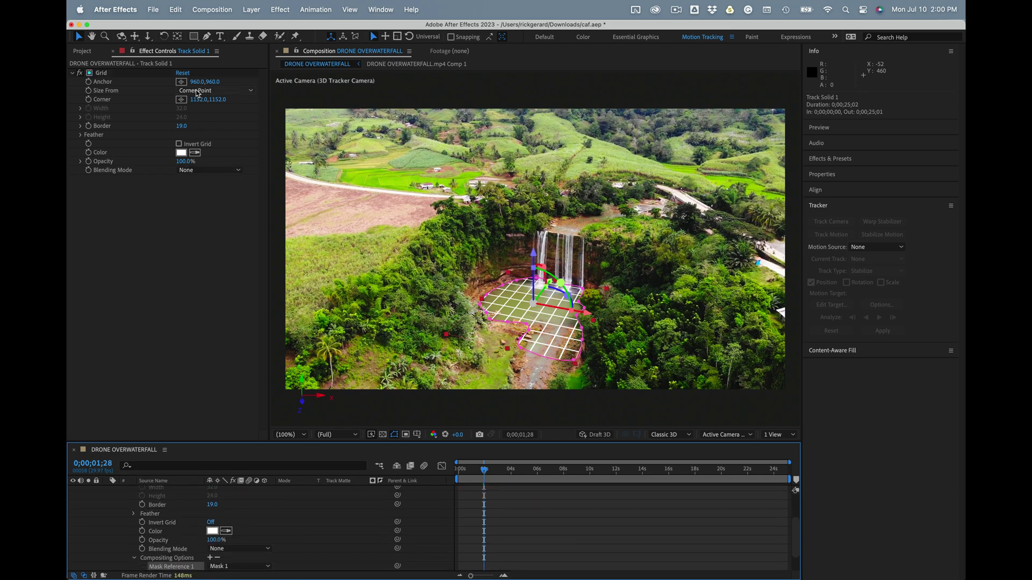
{"action": "left_click", "coordinate": [197, 92]}
{"action": "left_click", "coordinate": [202, 110]}
{"action": "left_click_drag", "start_coordinate": [130, 124], "coordinate": [191, 125]}
{"action": "scroll", "coordinate": [159, 519], "scroll_direction": "up", "scroll_amount": 3}
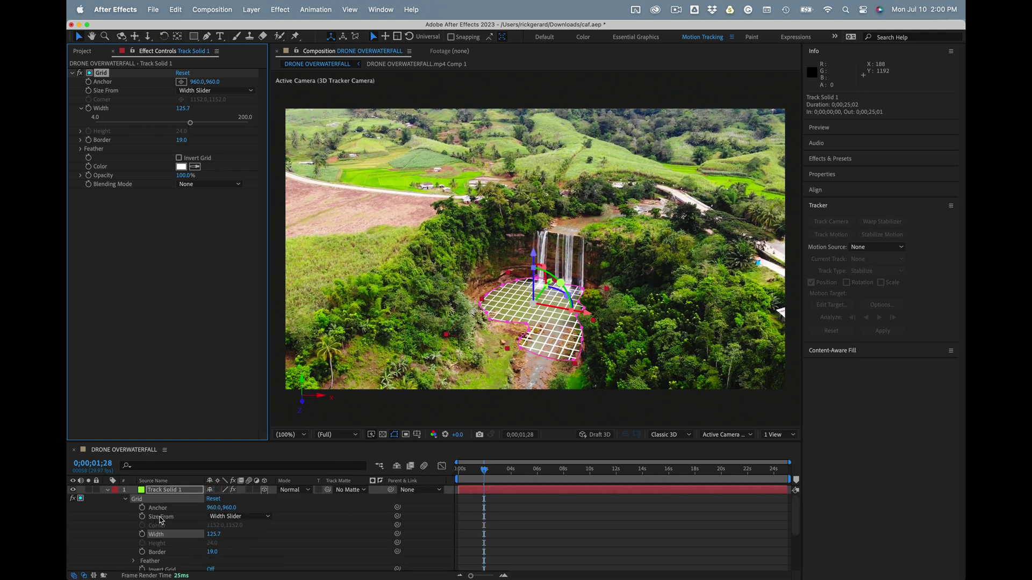
{"action": "right_click", "coordinate": [173, 491]}
{"action": "left_click", "coordinate": [200, 355]}
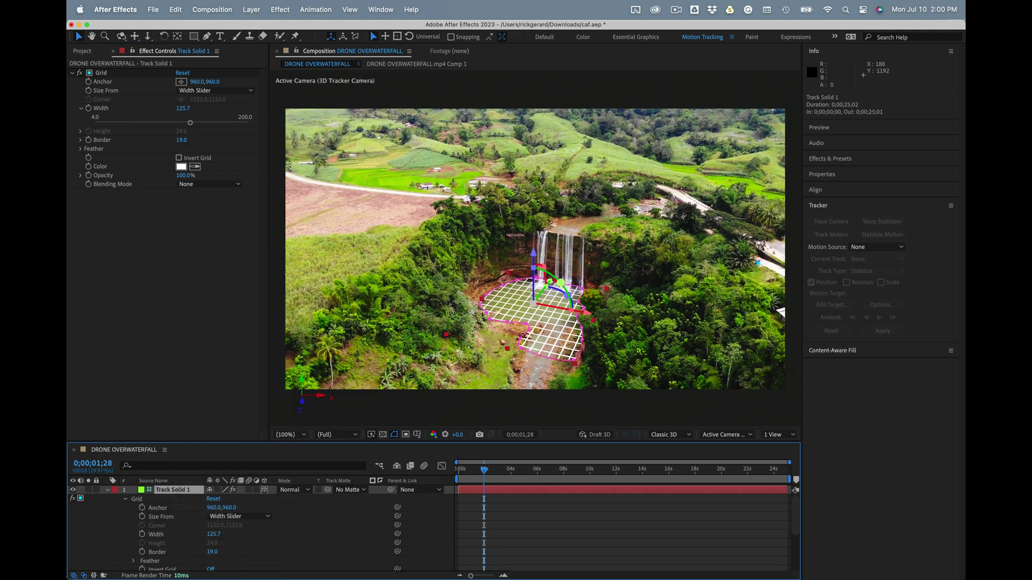
Preview the grid, stop at 0;00;21;13, and pull the mask's right edges out to the shoreline
{"action": "key", "text": "space"}
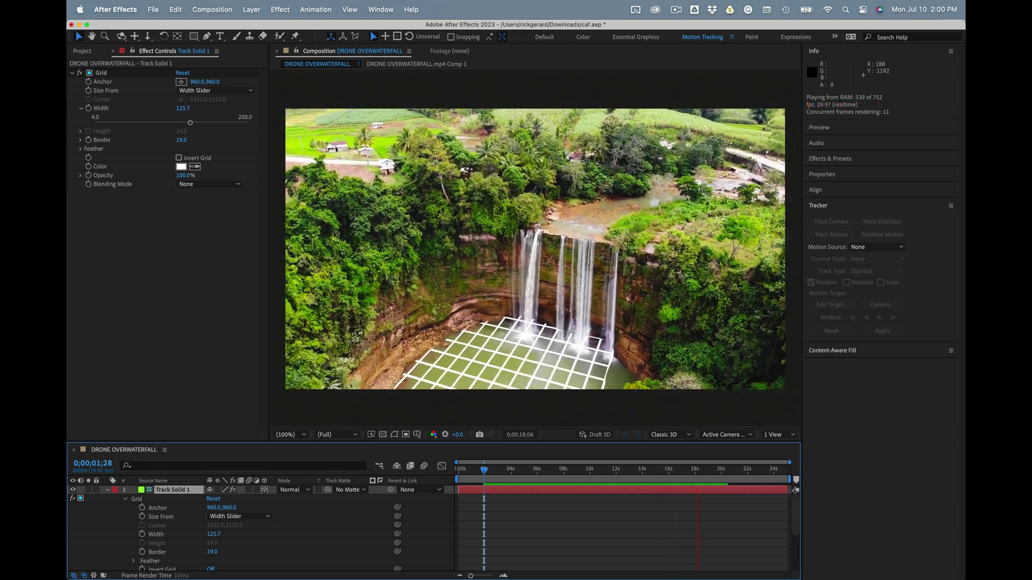
{"action": "key", "text": "space"}
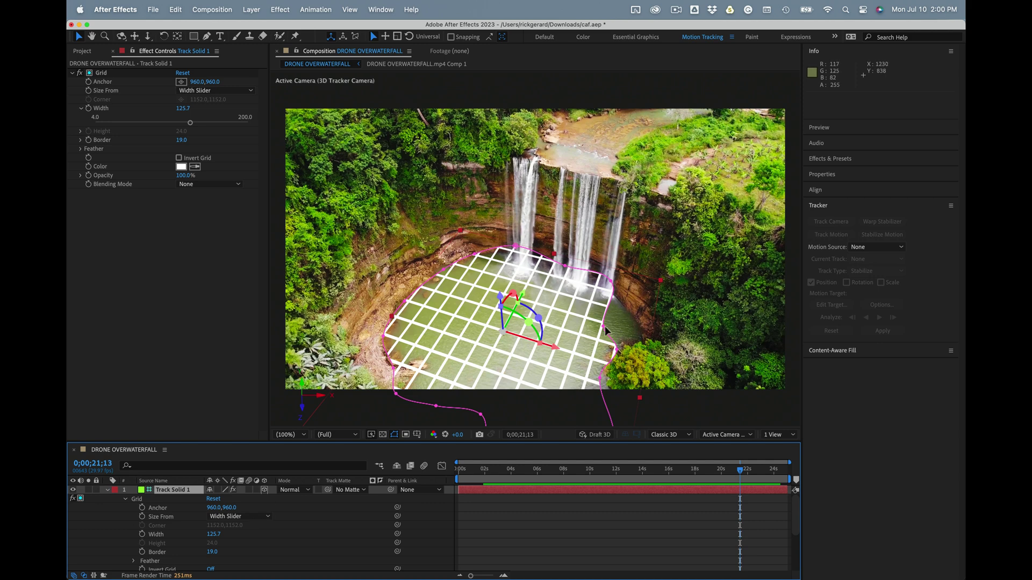
{"action": "left_click_drag", "start_coordinate": [605, 329], "coordinate": [629, 327]}
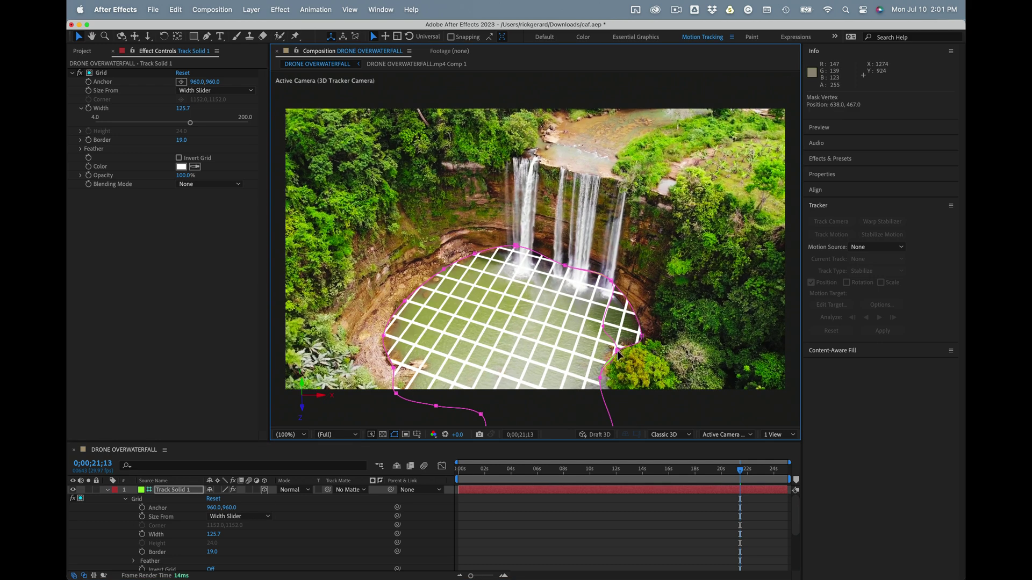
{"action": "left_click", "coordinate": [601, 376]}
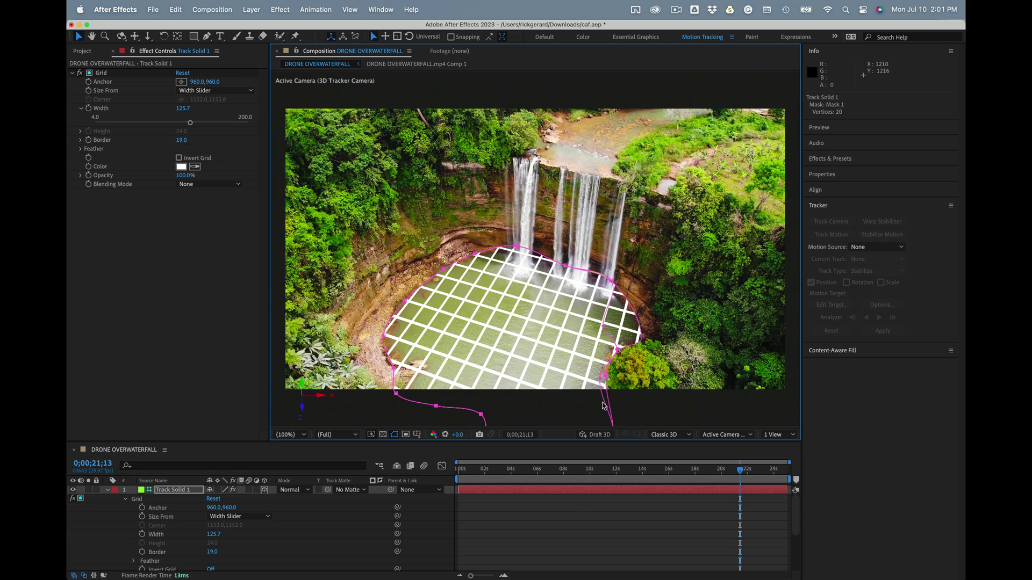
{"action": "left_click_drag", "start_coordinate": [612, 281], "coordinate": [609, 292]}
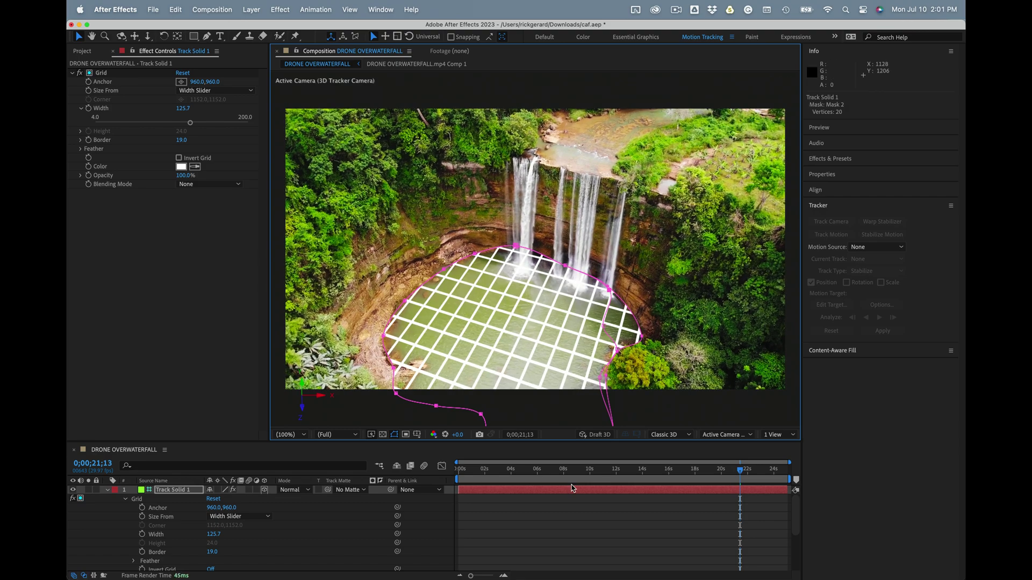
Replay the shot from the start, then collapse the grid layer's properties
{"action": "key", "text": "space"}
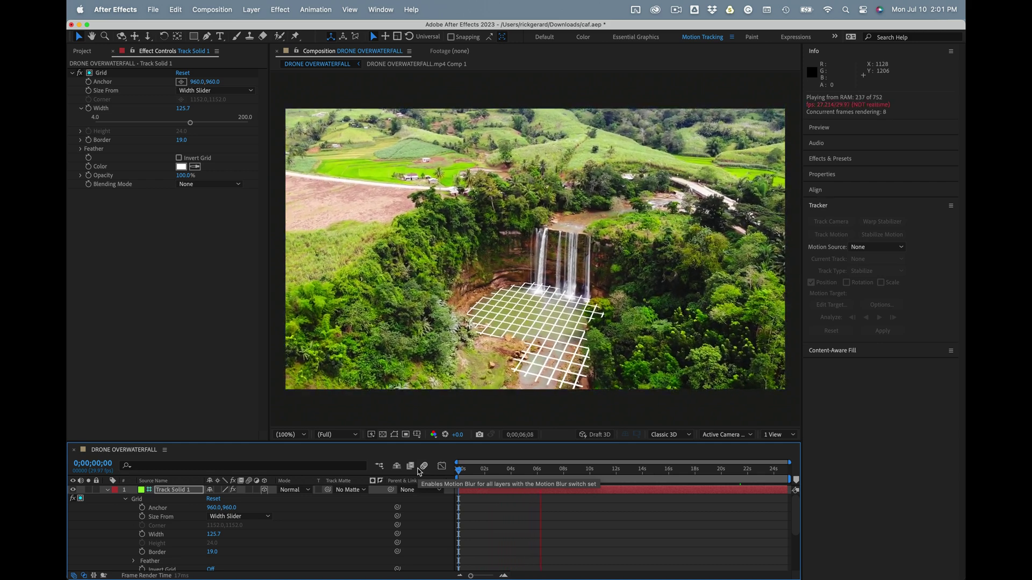
{"action": "key", "text": "space"}
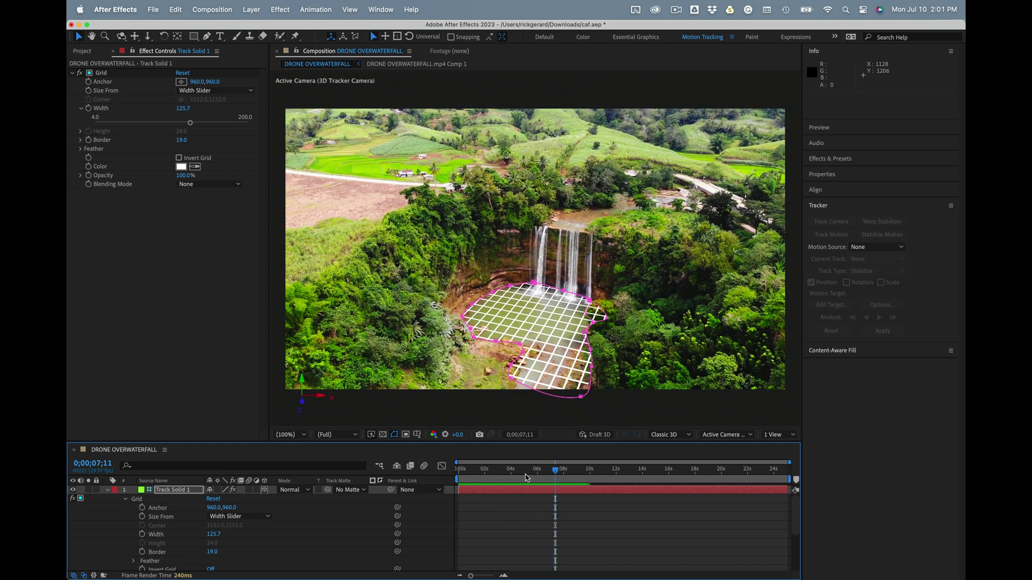
{"action": "left_click", "coordinate": [107, 490]}
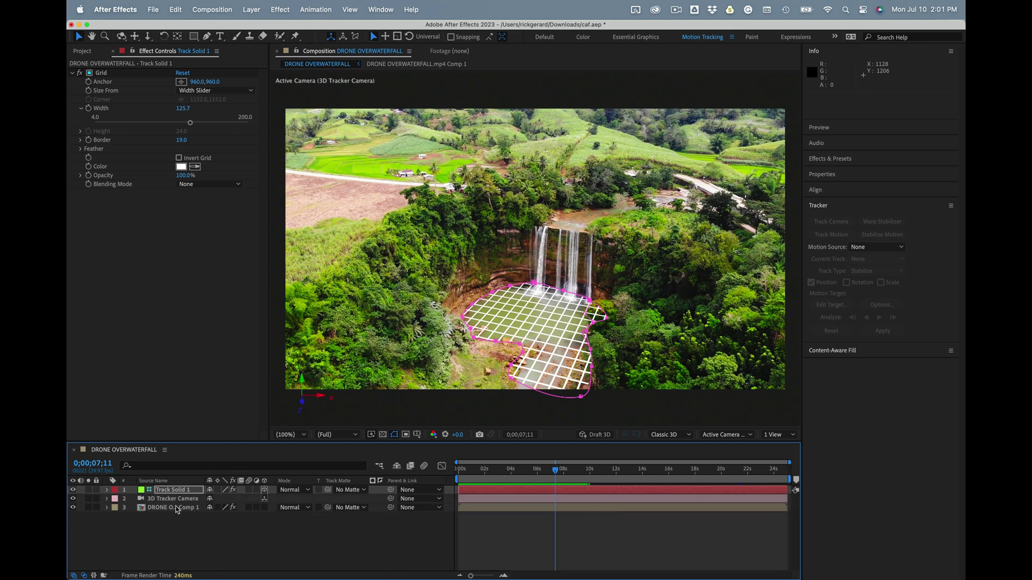
Show the drone layer's 3D Camera Tracker track points and scrub back near the clip's start
{"action": "left_click", "coordinate": [178, 508]}
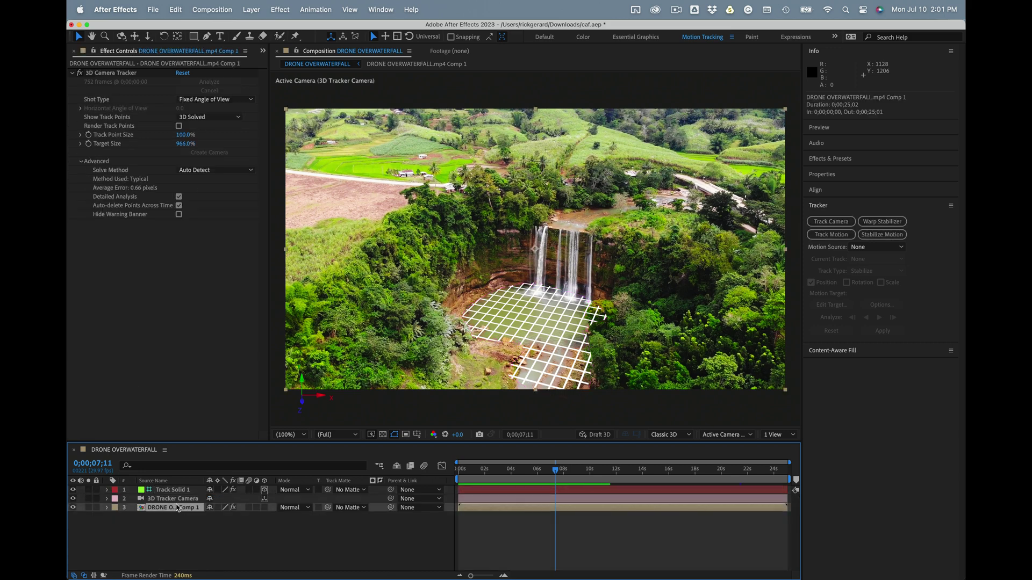
{"action": "left_click", "coordinate": [112, 73]}
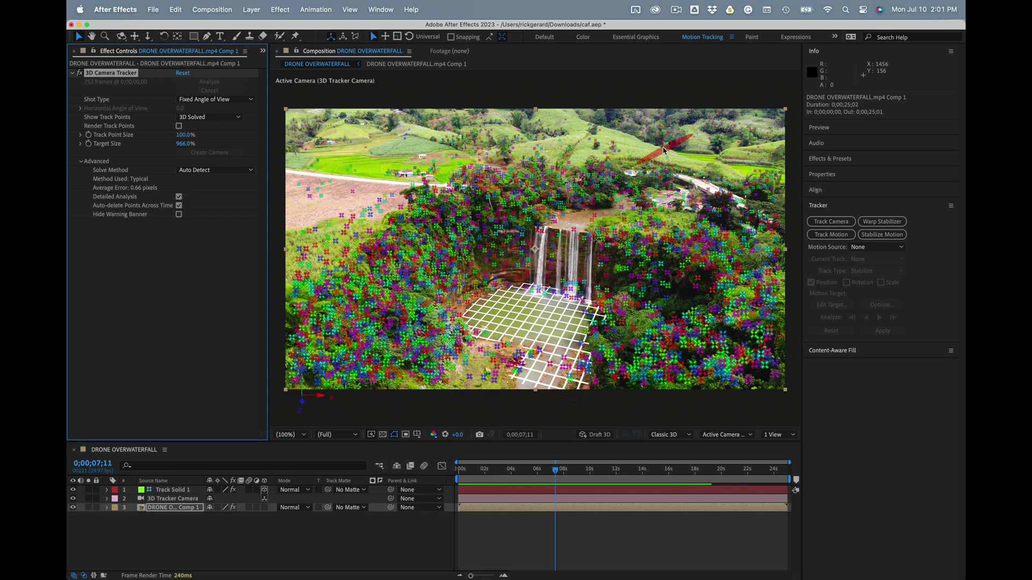
{"action": "left_click", "coordinate": [626, 471]}
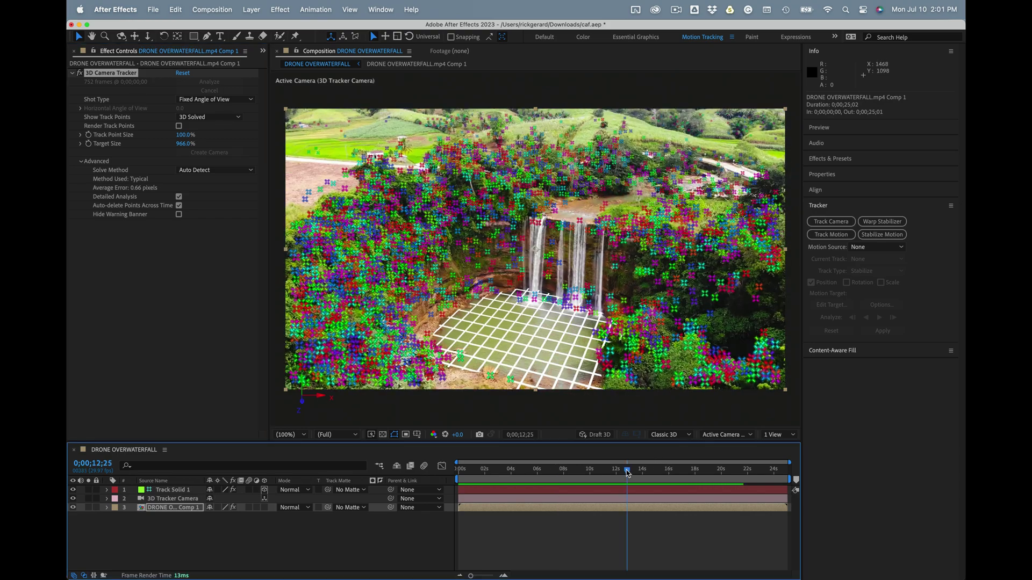
{"action": "left_click_drag", "start_coordinate": [626, 471], "coordinate": [469, 472]}
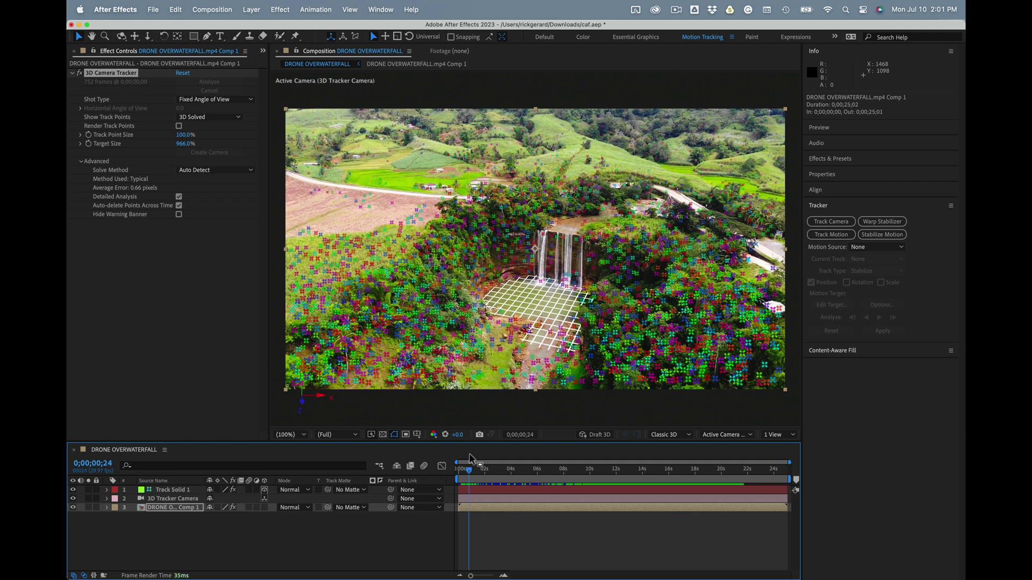
Select several track points on the far hillside, then clear the selection
{"action": "left_click", "coordinate": [662, 164]}
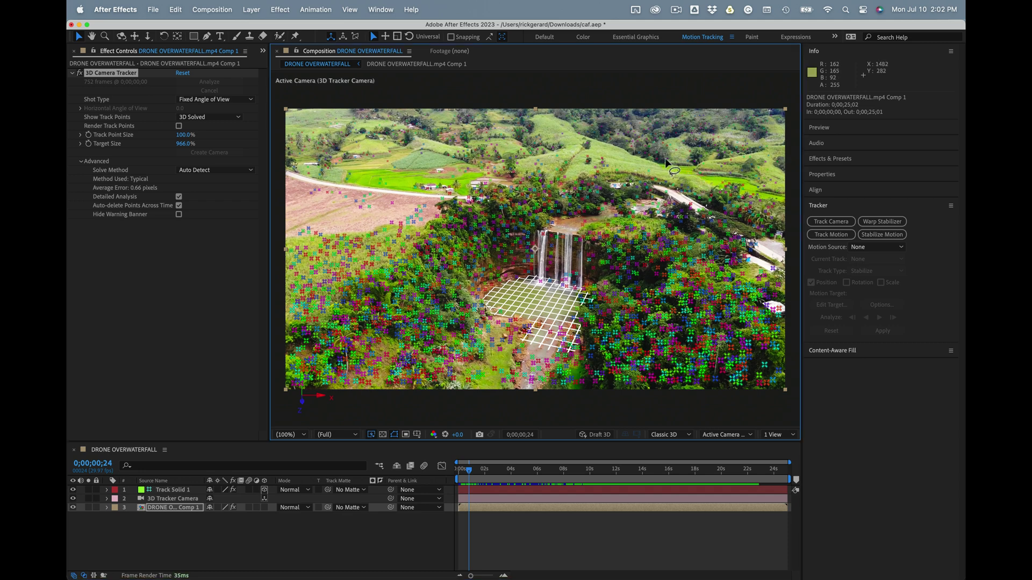
{"action": "mouse_move", "coordinate": [660, 161]}
{"action": "left_mouse_down"}
{"action": "mouse_move", "coordinate": [596, 136]}
{"action": "mouse_move", "coordinate": [589, 150]}
{"action": "mouse_move", "coordinate": [607, 167]}
{"action": "mouse_move", "coordinate": [660, 179]}
{"action": "left_mouse_up"}
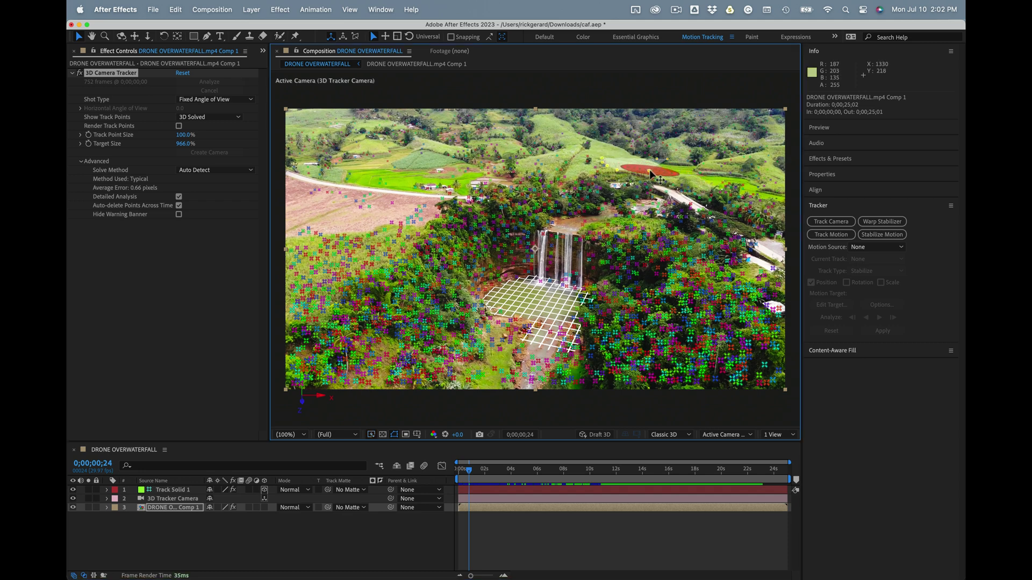
{"action": "left_click", "coordinate": [667, 163]}
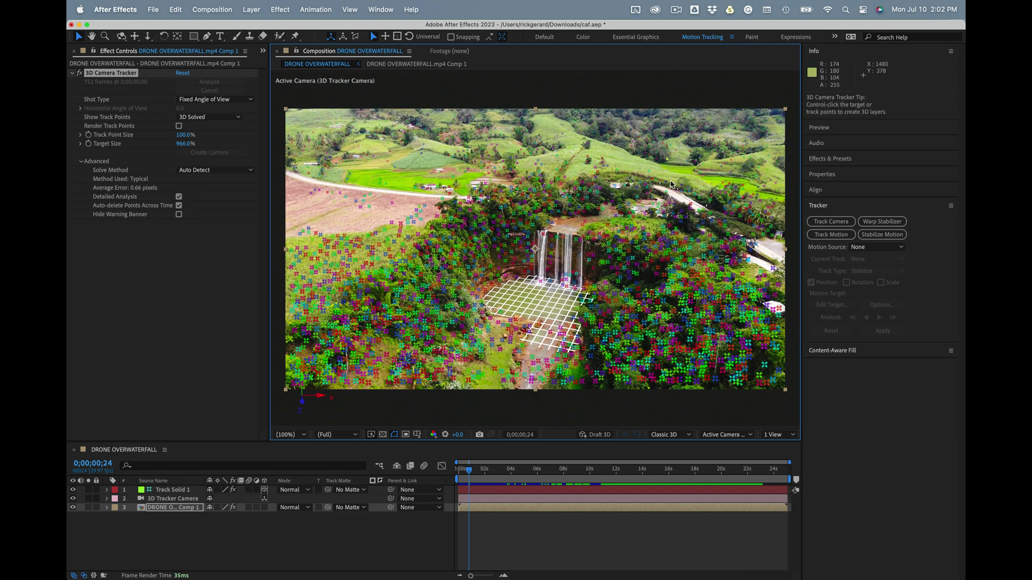
Zoom to 400% on the hillside and scrub to about 3 seconds to watch its track points
{"action": "key", "text": "period"}
{"action": "key", "text": "period"}
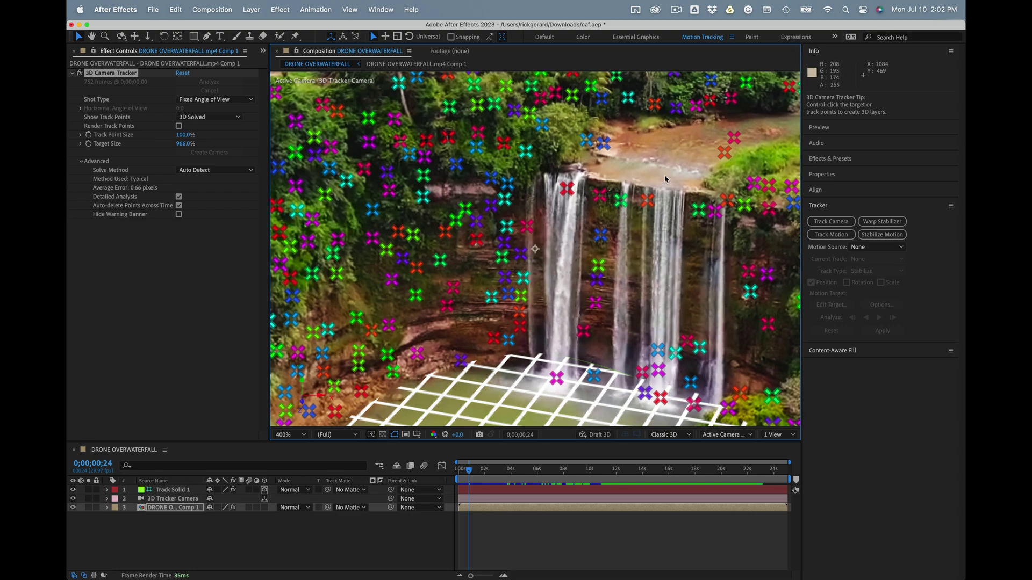
{"action": "key", "text": "h"}
{"action": "left_click_drag", "start_coordinate": [665, 176], "coordinate": [287, 465]}
{"action": "key", "text": "v"}
{"action": "left_click", "coordinate": [457, 470]}
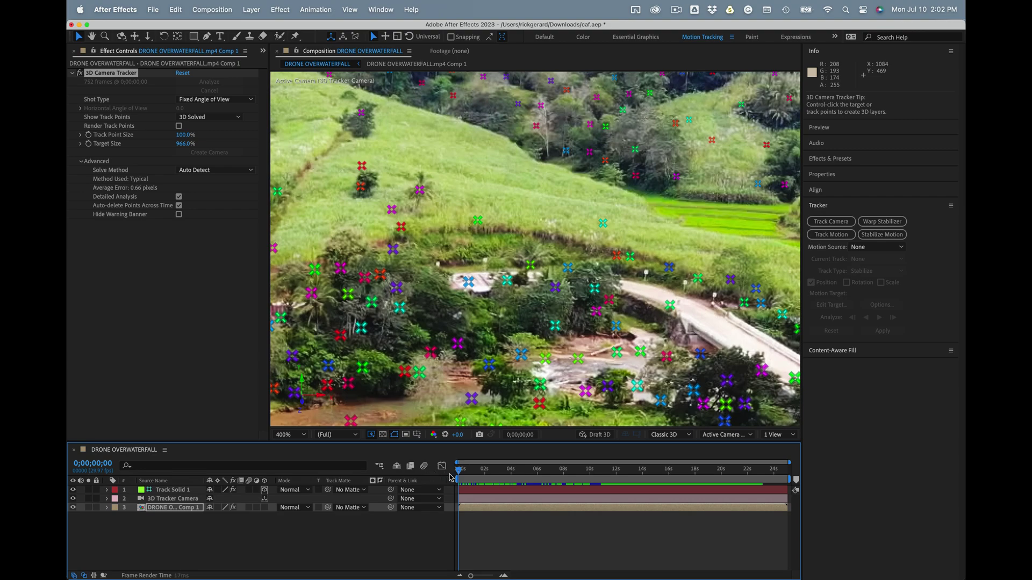
{"action": "left_click_drag", "start_coordinate": [457, 473], "coordinate": [524, 485]}
{"action": "mouse_move", "coordinate": [543, 262]}
{"action": "left_click_drag", "start_coordinate": [542, 260], "coordinate": [498, 322]}
{"action": "left_click_drag", "start_coordinate": [524, 463], "coordinate": [509, 448]}
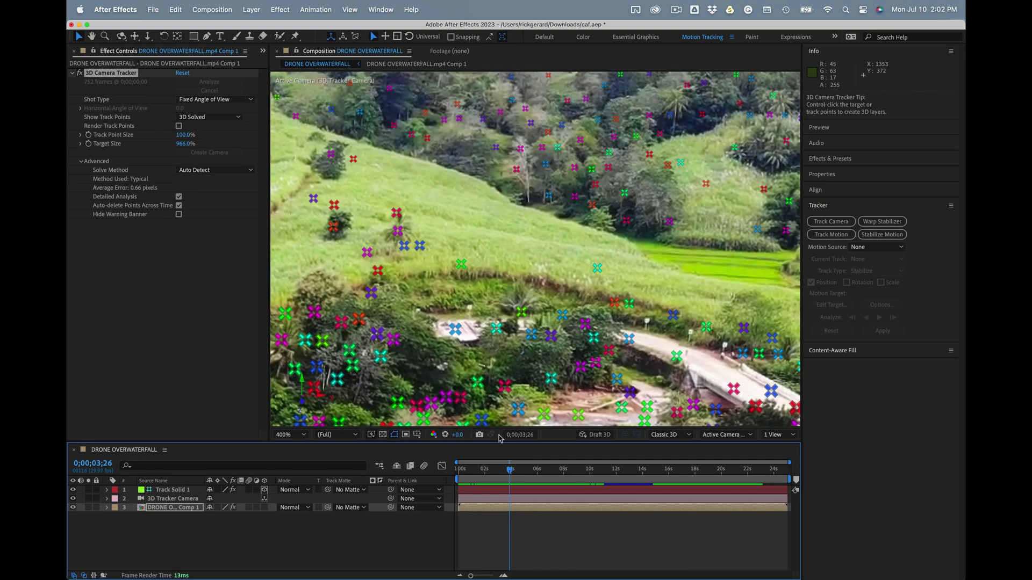
Select three hillside track points, place the target on the slope, and create a solid
{"action": "left_click", "coordinate": [355, 160]}
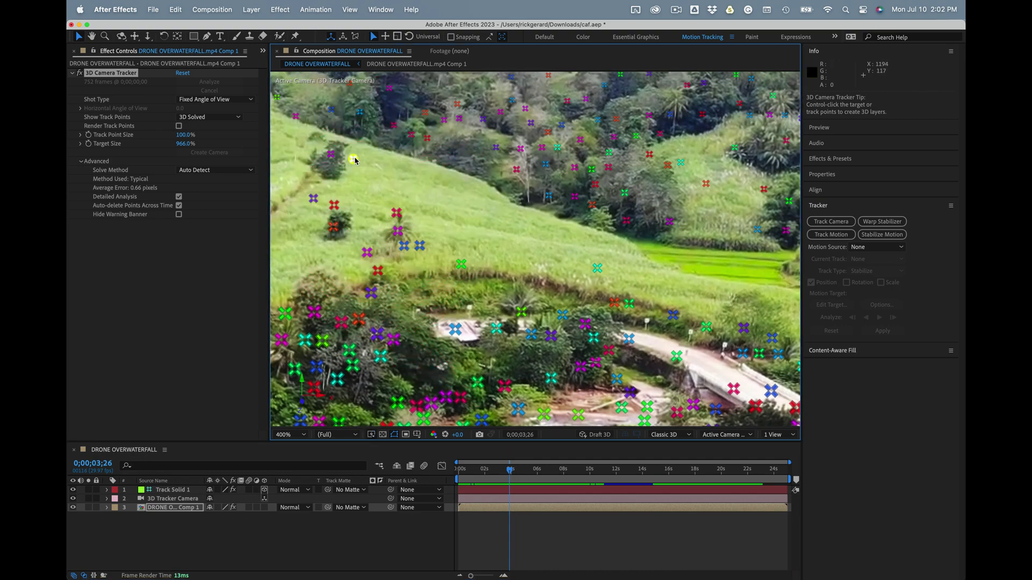
{"action": "left_click", "coordinate": [420, 245], "text": "shift"}
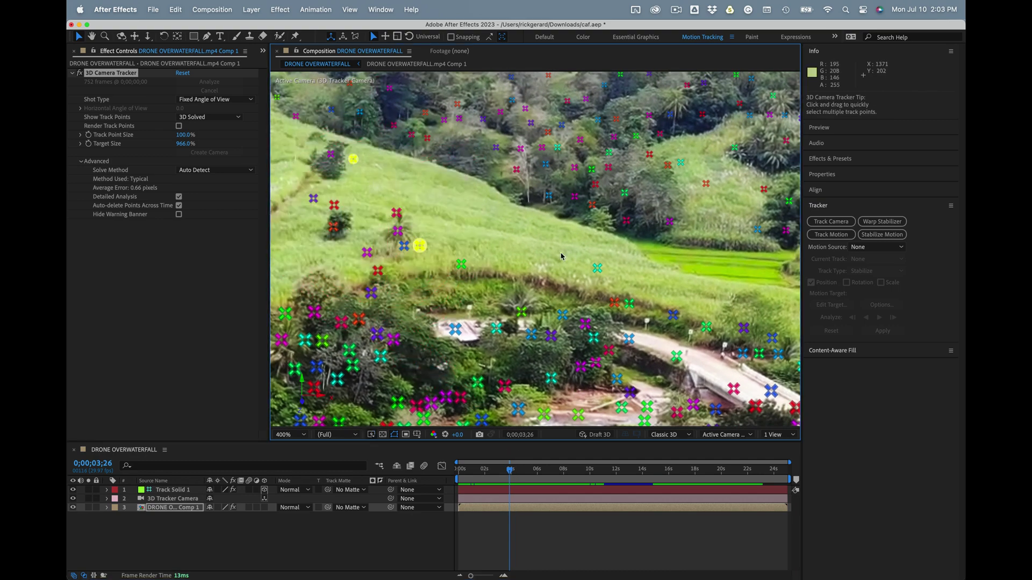
{"action": "left_click", "coordinate": [597, 267], "text": "shift"}
{"action": "left_click_drag", "start_coordinate": [447, 217], "coordinate": [472, 217]}
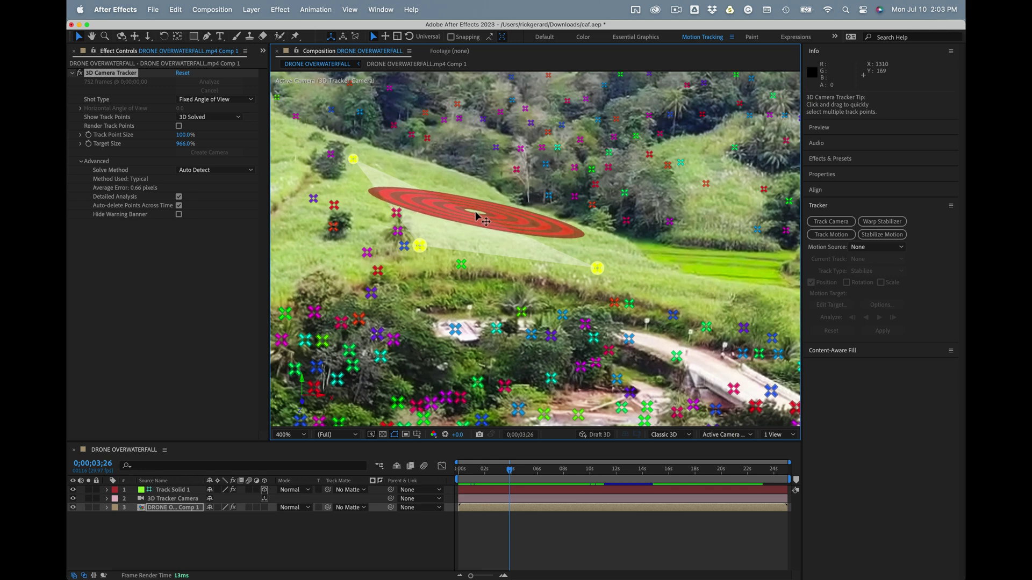
{"action": "right_click", "coordinate": [476, 215]}
{"action": "left_click", "coordinate": [503, 234]}
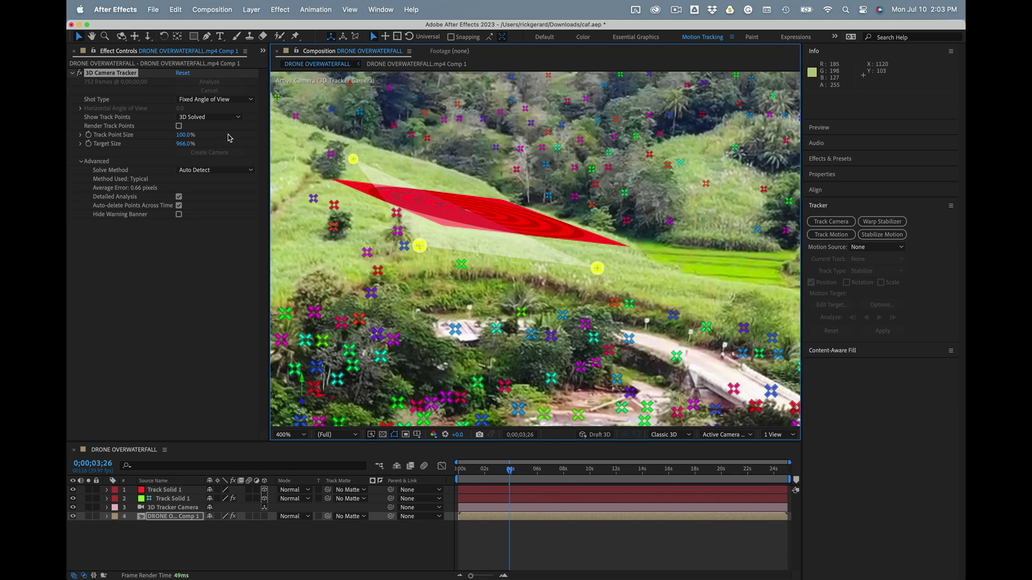
Make the new hillside Track Solid 1 a guide layer
{"action": "left_click", "coordinate": [164, 490]}
{"action": "right_click", "coordinate": [164, 491]}
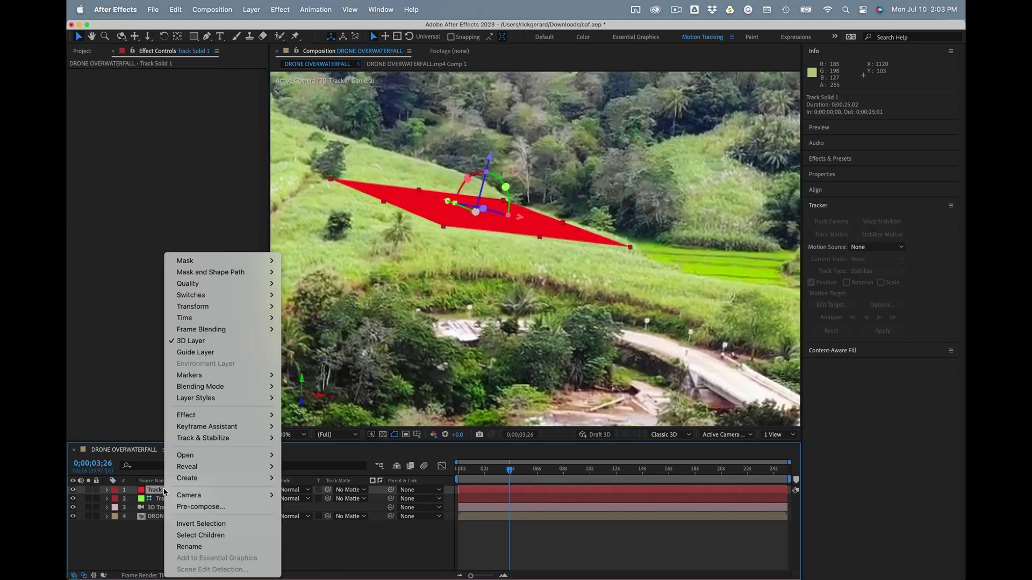
{"action": "left_click", "coordinate": [182, 352]}
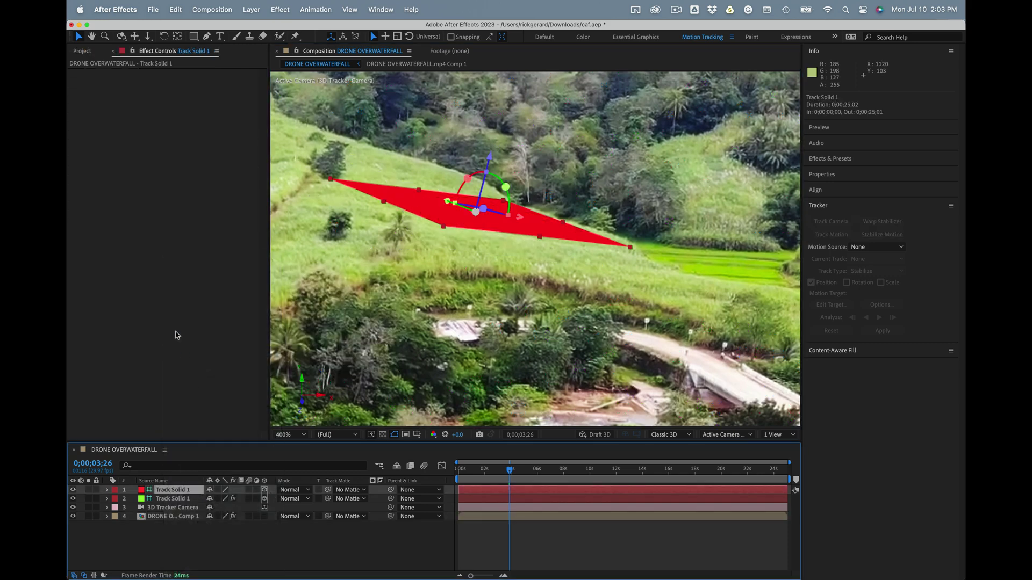
Copy the Grid effect from the pond grid layer onto the hillside solid
{"action": "left_click", "coordinate": [166, 500]}
{"action": "left_click", "coordinate": [102, 74]}
{"action": "left_click", "coordinate": [177, 491]}
{"action": "key", "text": "super+v"}
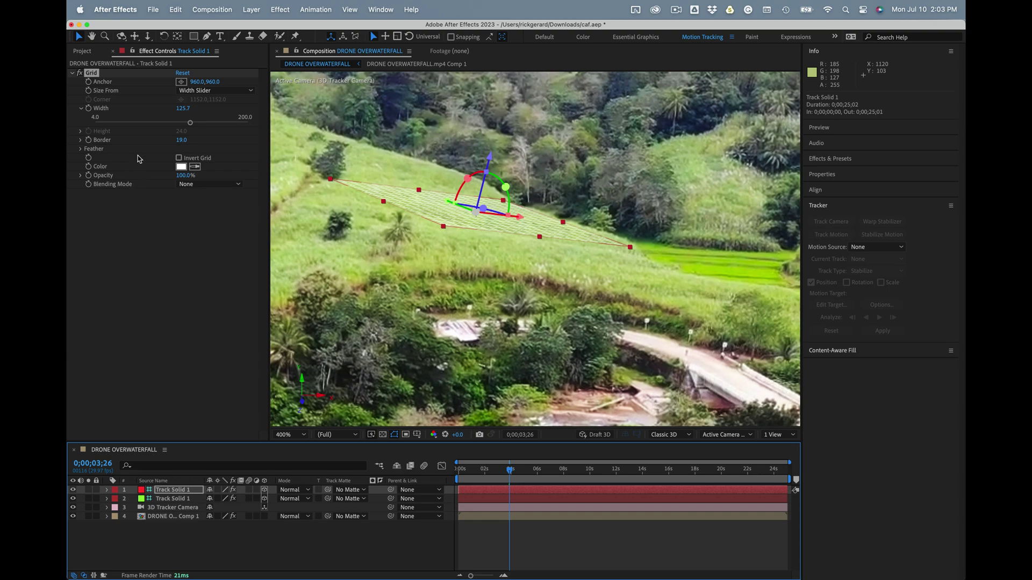
Set the hillside grid to a dark colour, Width 254.7, Border 35, stretched over the slope
{"action": "left_click", "coordinate": [180, 167]}
{"action": "left_click", "coordinate": [427, 353]}
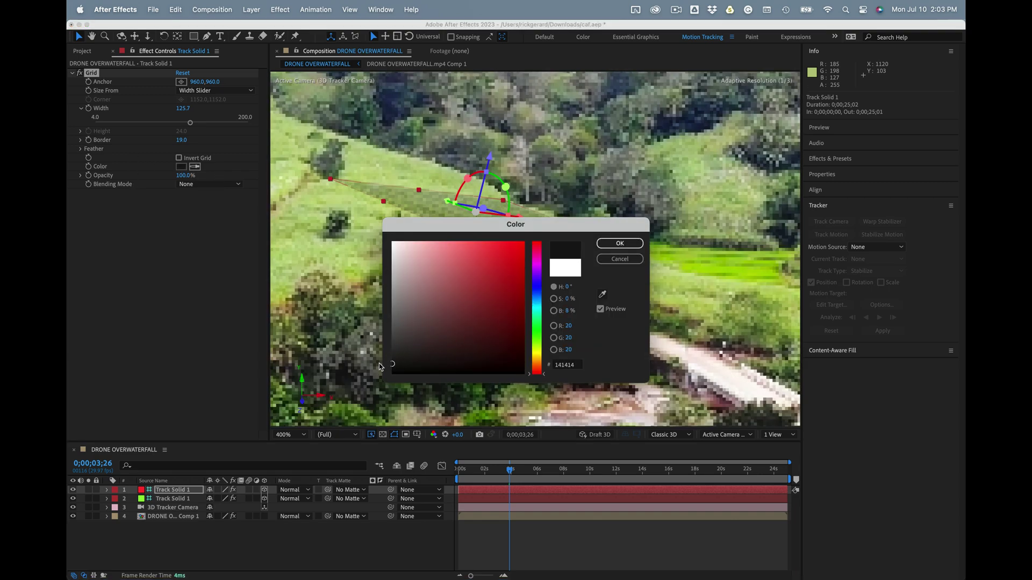
{"action": "left_click", "coordinate": [620, 243]}
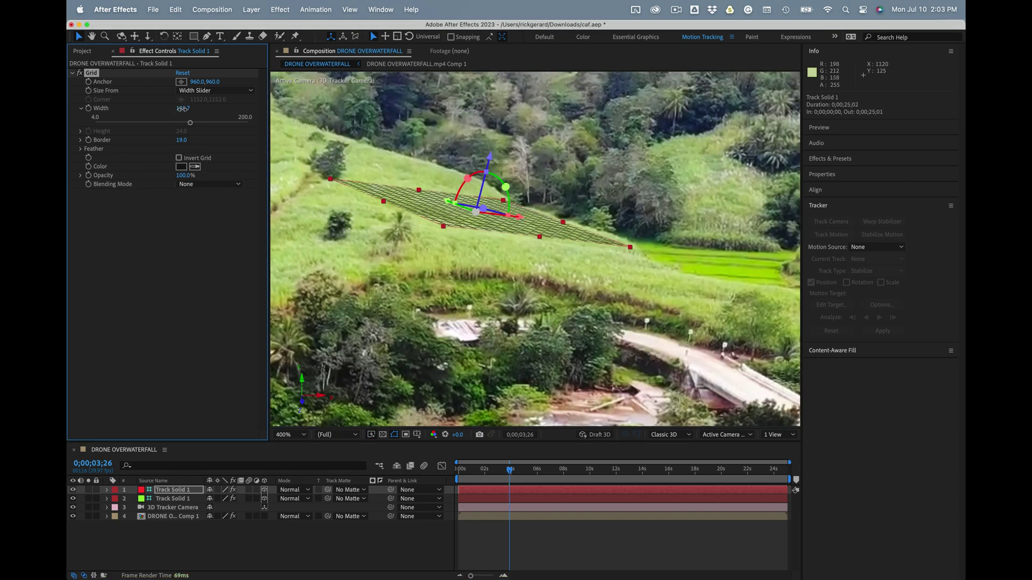
{"action": "left_click_drag", "start_coordinate": [183, 108], "coordinate": [242, 106]}
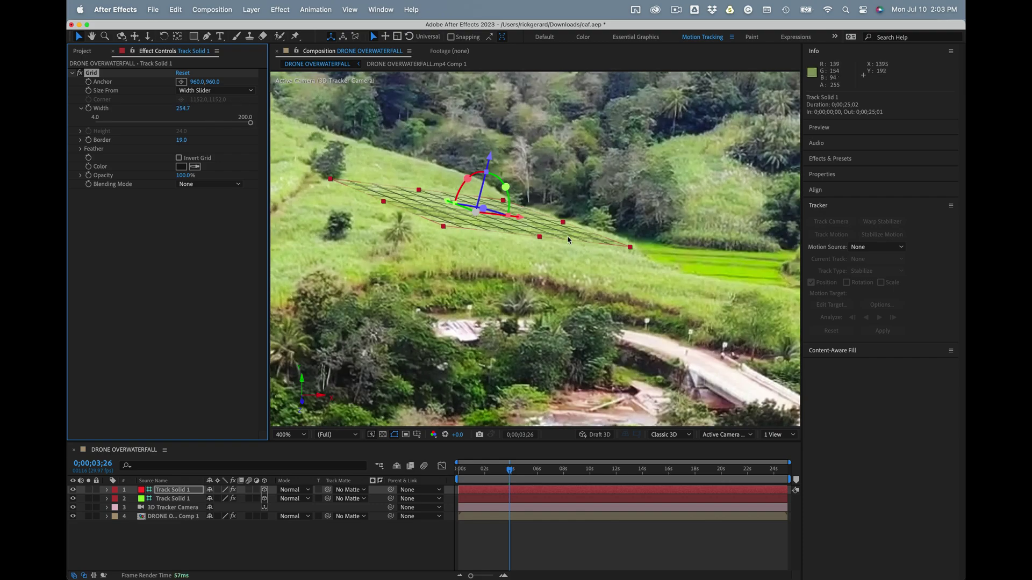
{"action": "left_click_drag", "start_coordinate": [540, 238], "coordinate": [363, 170]}
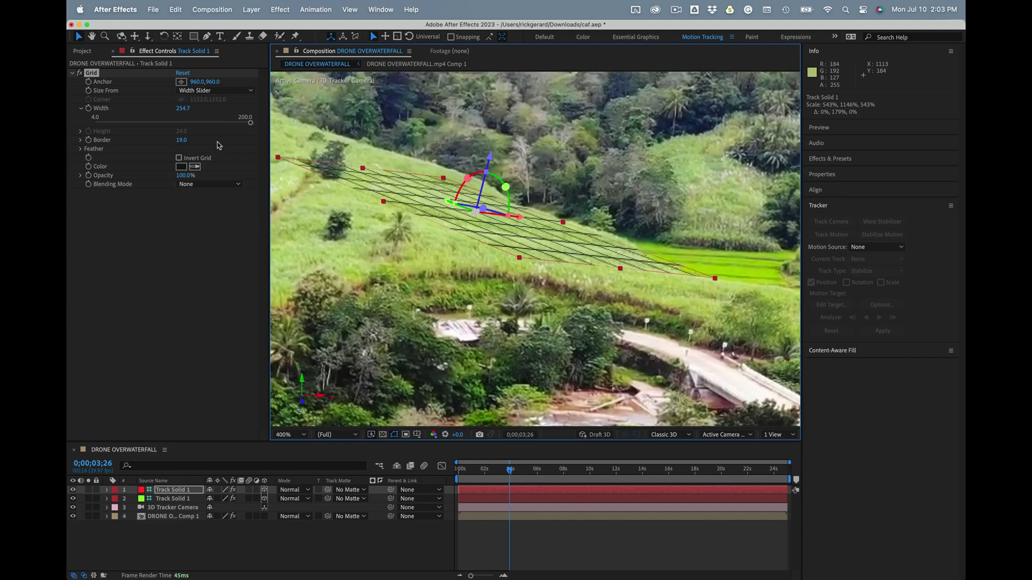
{"action": "left_click_drag", "start_coordinate": [185, 141], "coordinate": [189, 276]}
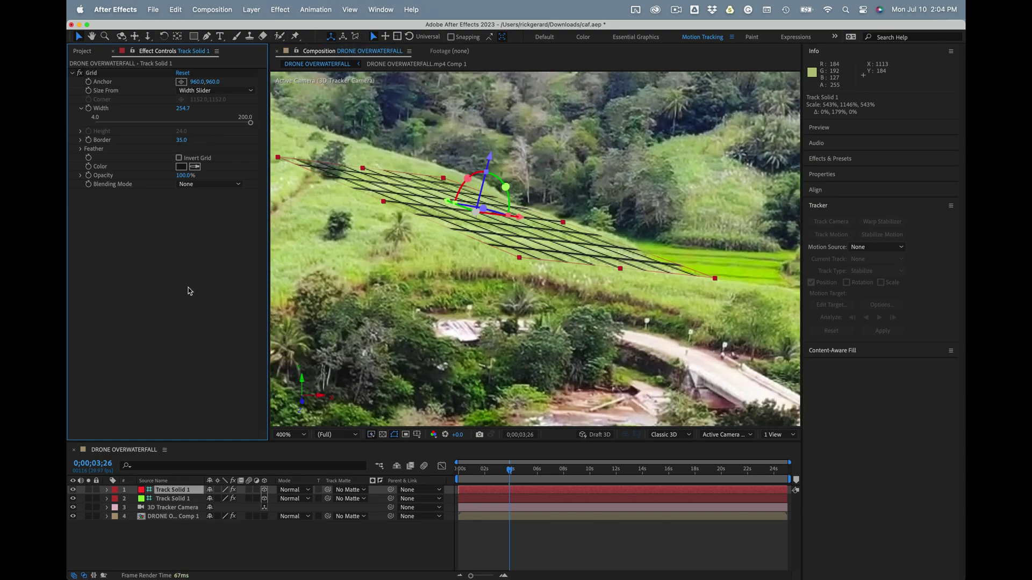
{"action": "key", "text": "super+Down"}
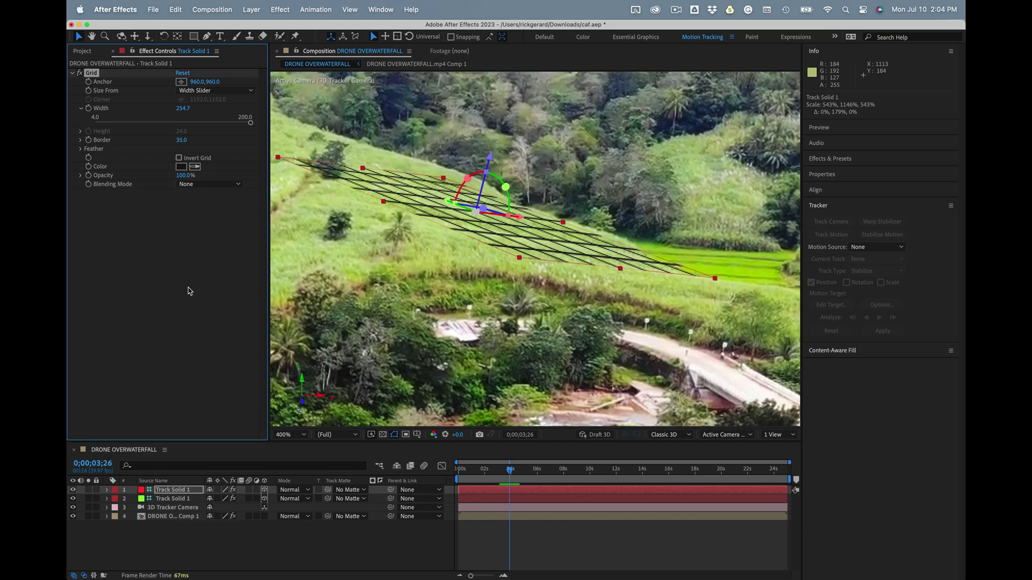
Fit the full composition, preview it, then show the 3D Camera Tracker's track points
{"action": "left_click", "coordinate": [344, 307]}
{"action": "key", "text": "alt+/"}
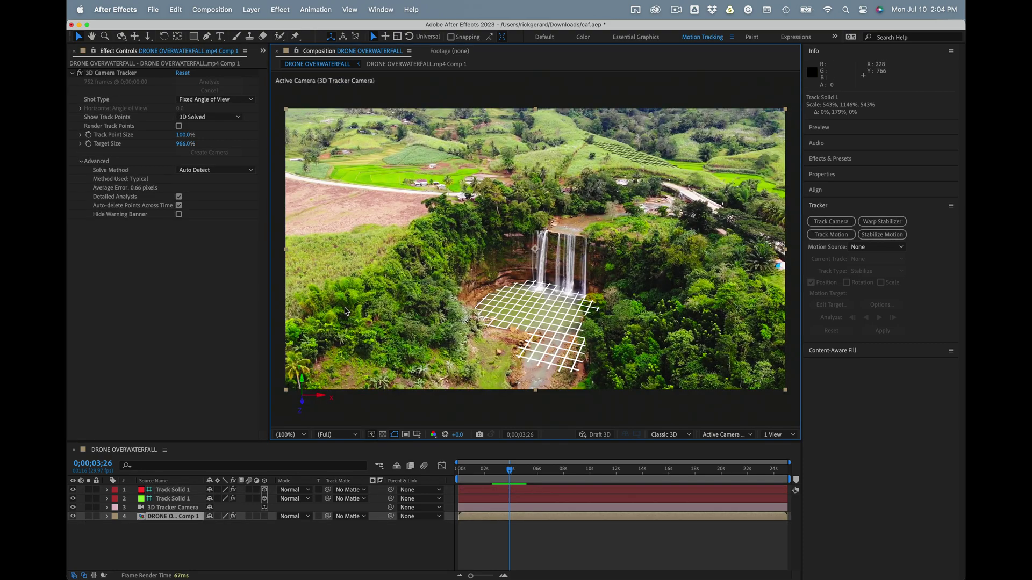
{"action": "key", "text": "space"}
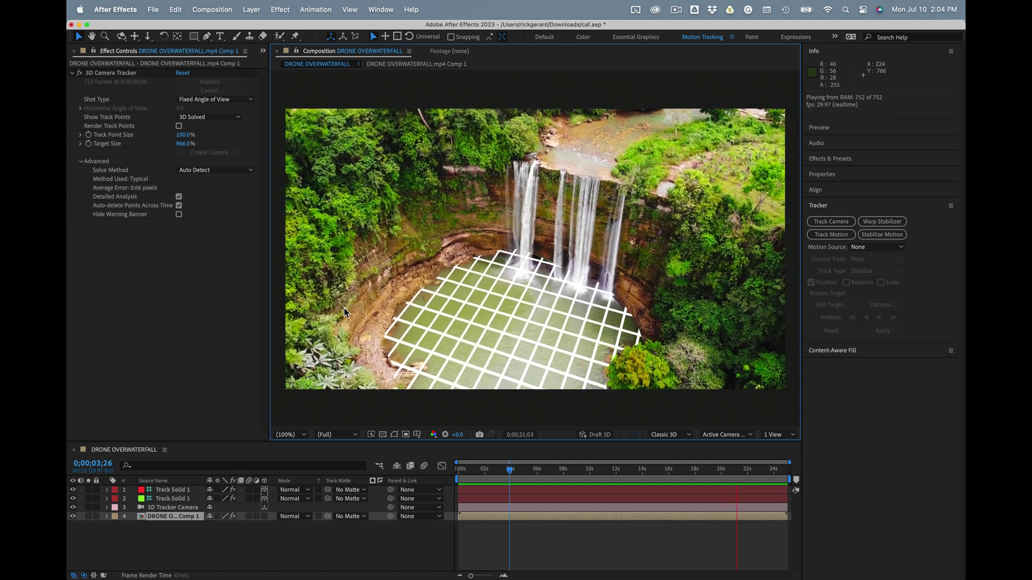
{"action": "key", "text": "space"}
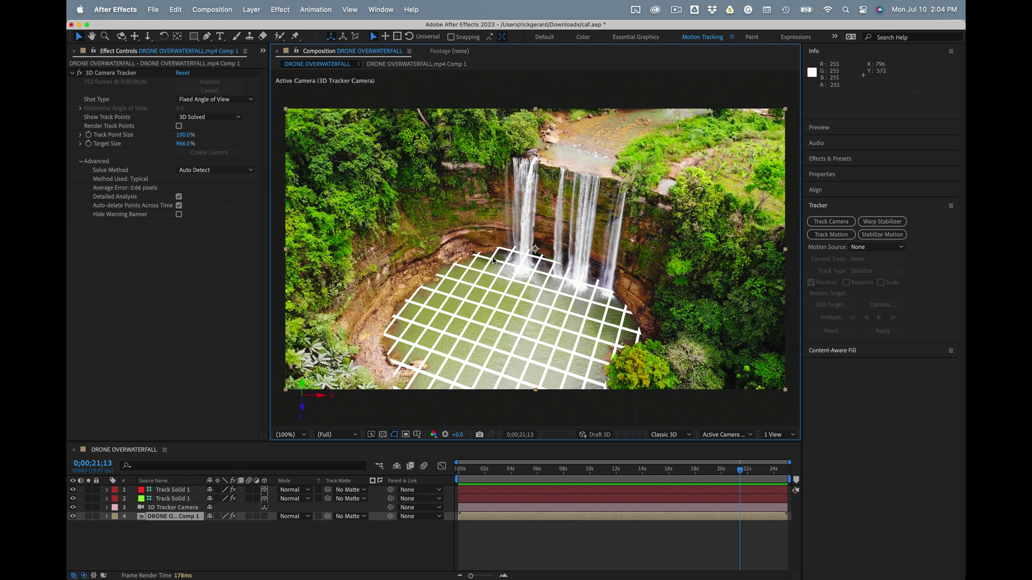
{"action": "left_click", "coordinate": [516, 519]}
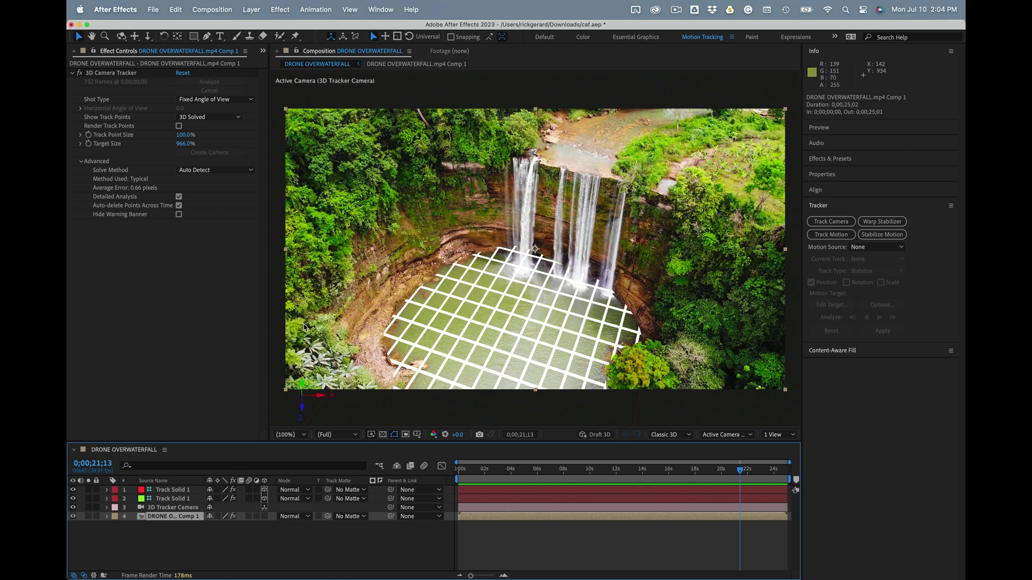
{"action": "left_click", "coordinate": [111, 74]}
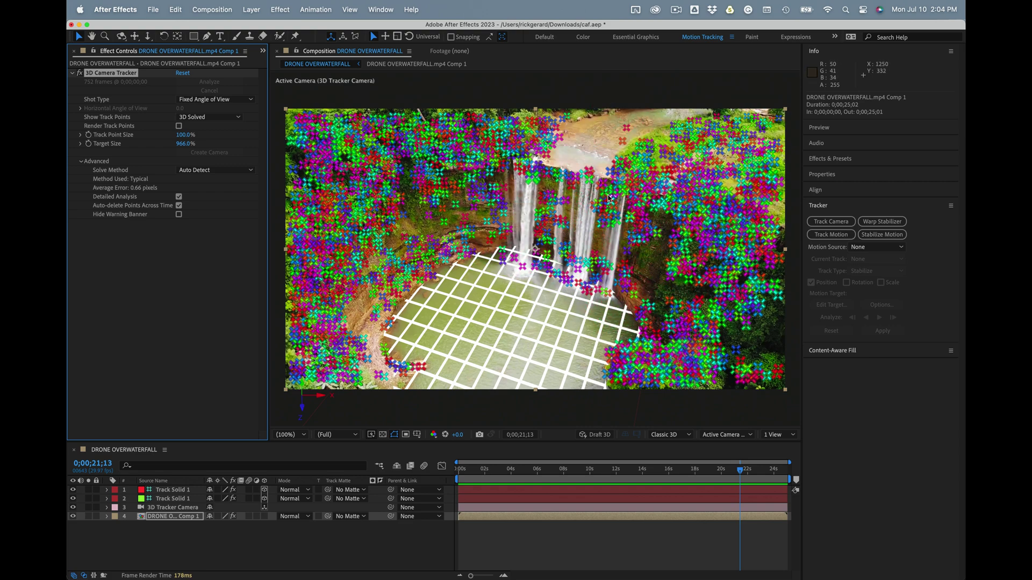
At about 9 s, pick six waterfall track points, adjust the target, and create a solid
{"action": "mouse_move", "coordinate": [570, 474]}
{"action": "left_mouse_down"}
{"action": "mouse_move", "coordinate": [559, 476]}
{"action": "mouse_move", "coordinate": [618, 478]}
{"action": "mouse_move", "coordinate": [582, 479]}
{"action": "left_mouse_up"}
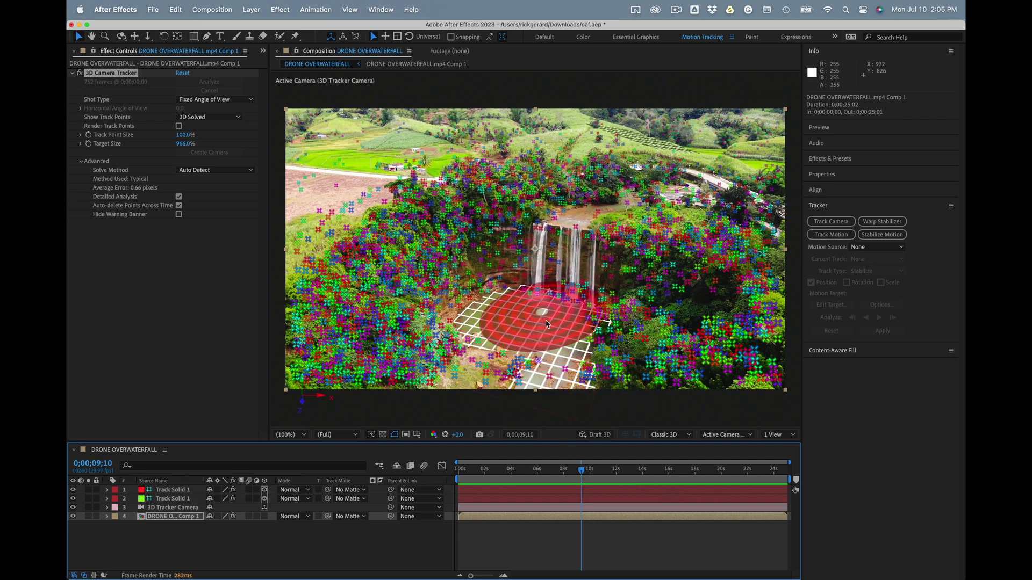
{"action": "left_click", "coordinate": [524, 279]}
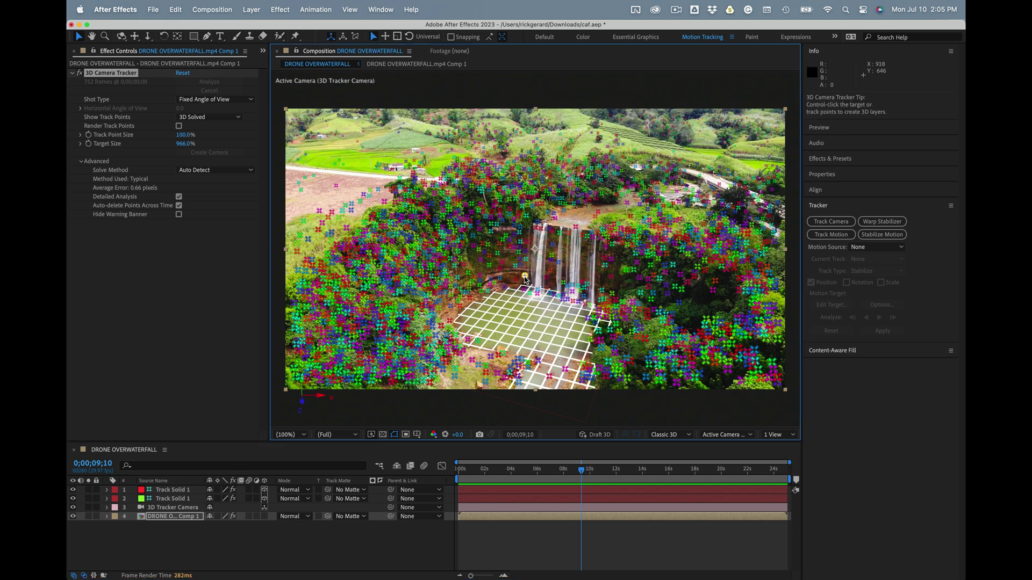
{"action": "left_click", "coordinate": [526, 243], "text": "shift"}
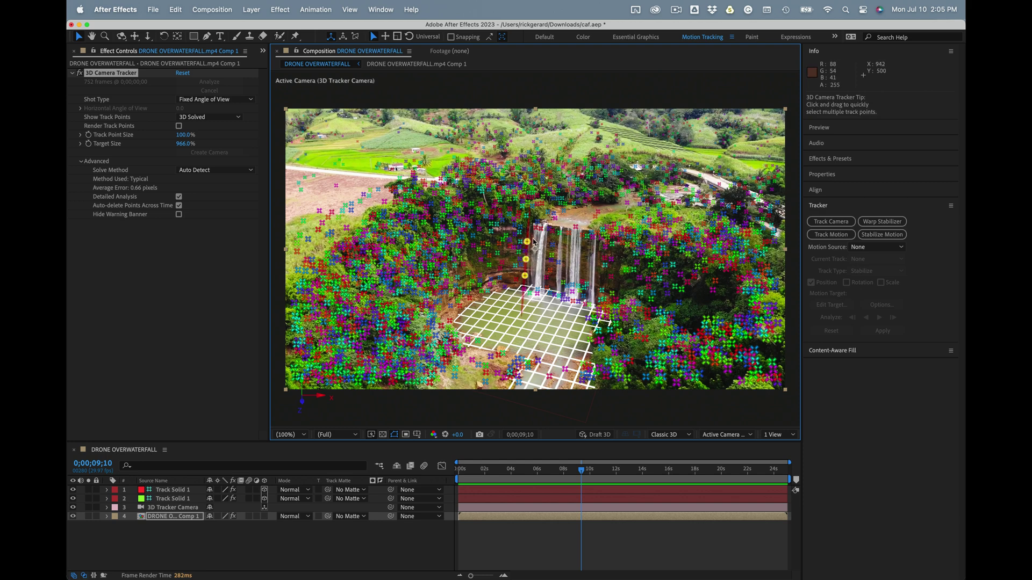
{"action": "left_click", "coordinate": [605, 259], "text": "shift"}
{"action": "left_click", "coordinate": [605, 264], "text": "shift"}
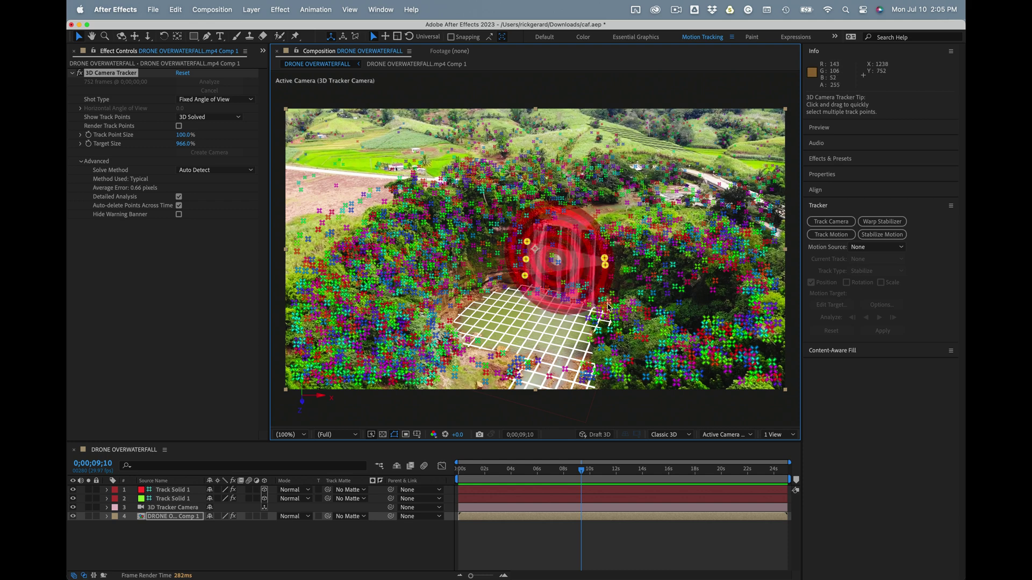
{"action": "left_click", "coordinate": [601, 293], "text": "shift"}
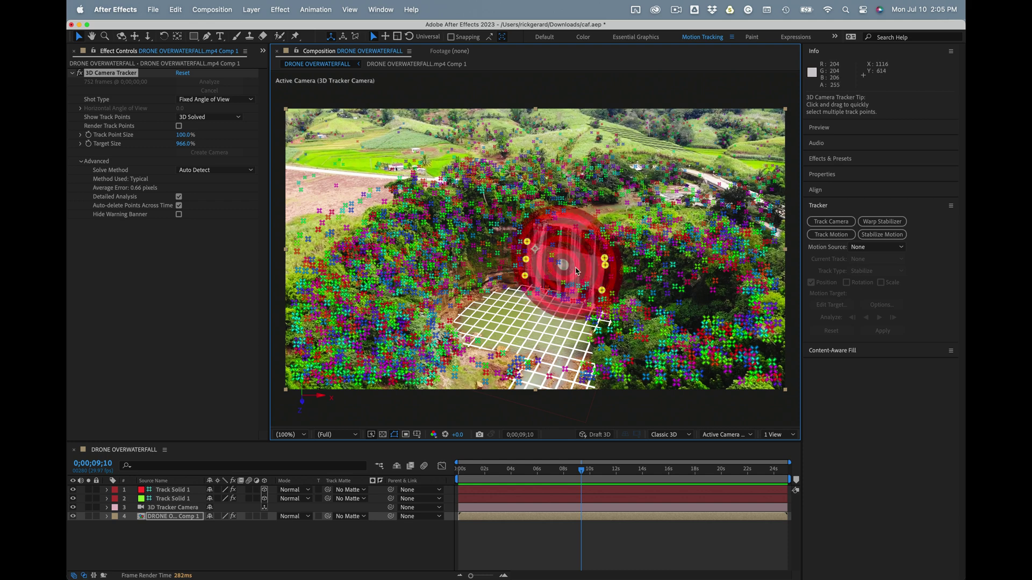
{"action": "left_click_drag", "start_coordinate": [560, 264], "coordinate": [556, 259]}
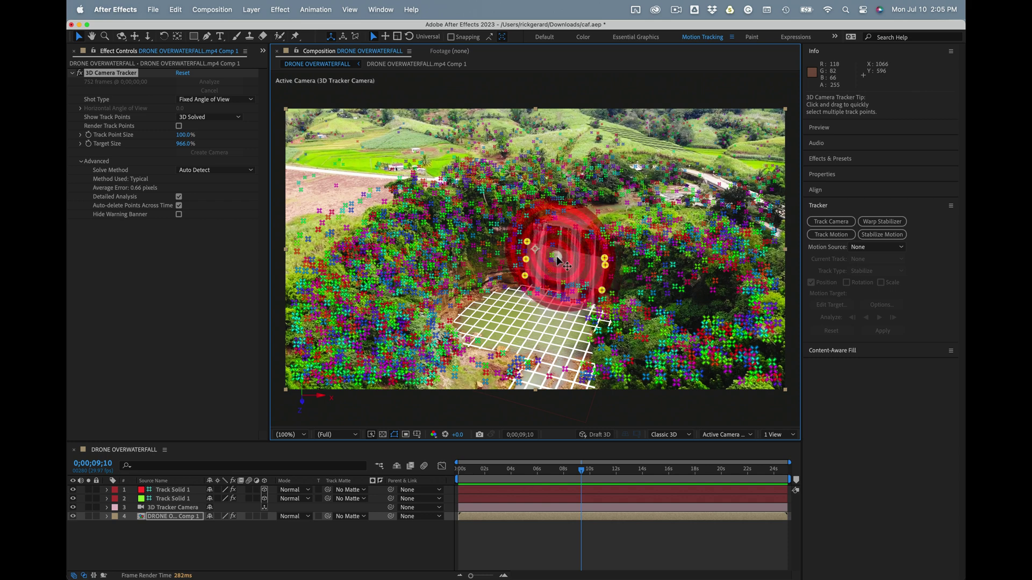
{"action": "right_click", "coordinate": [556, 259]}
{"action": "key", "text": "Escape"}
{"action": "right_click", "coordinate": [557, 259]}
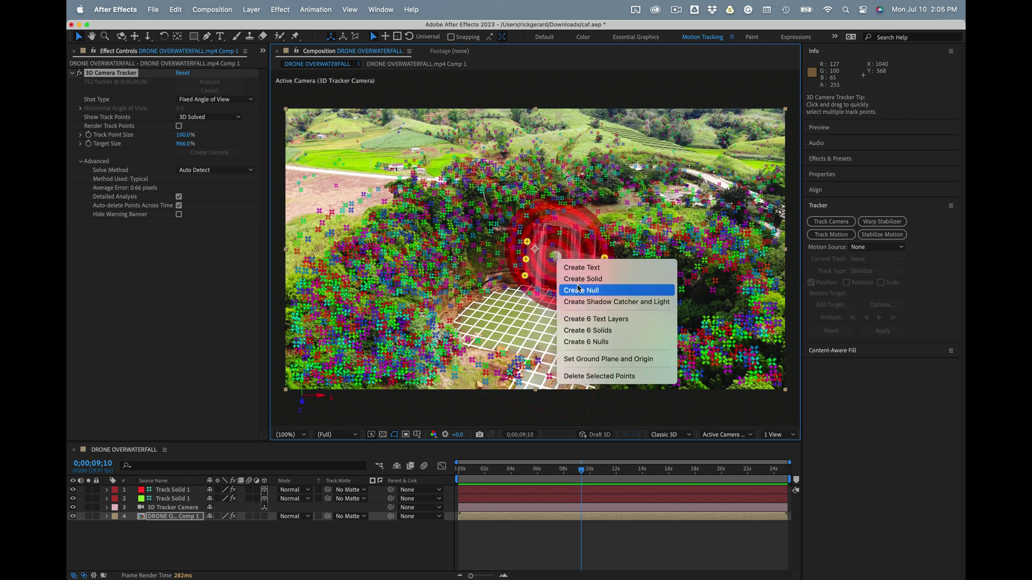
{"action": "left_click", "coordinate": [580, 280]}
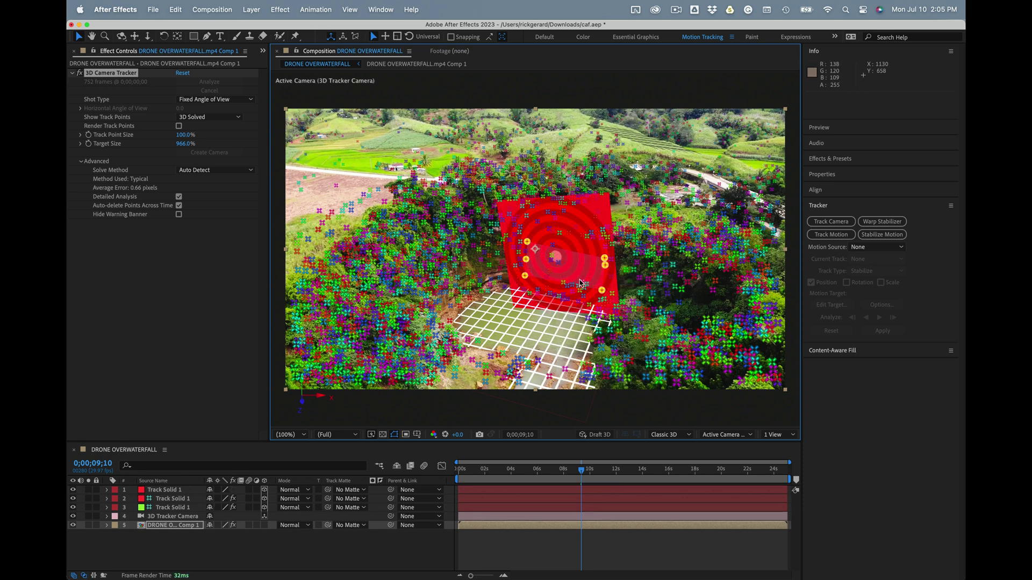
Apply a Grid to the waterfall solid, rotate it 11° on Z, and shrink it to the falls
{"action": "left_click", "coordinate": [544, 491]}
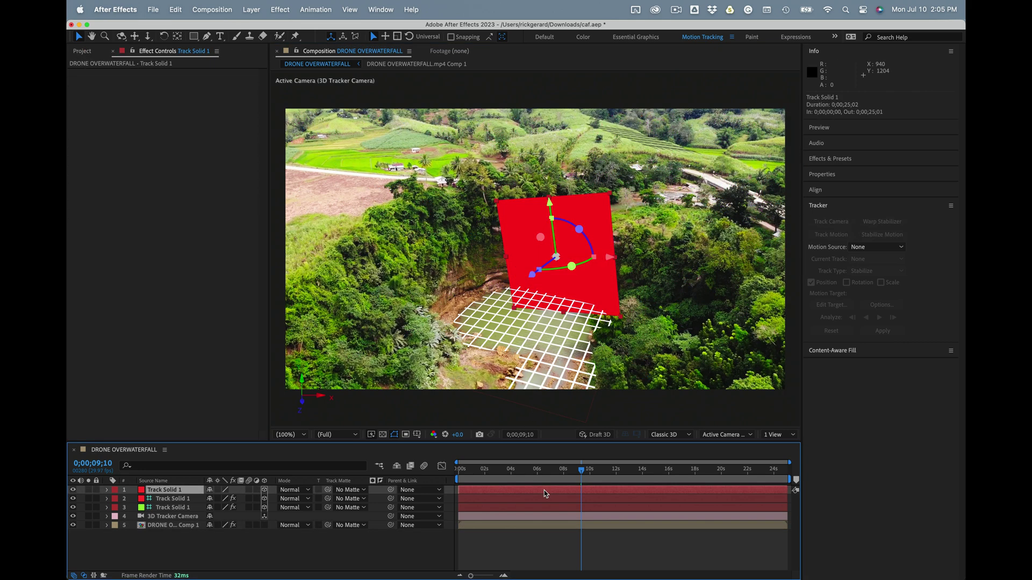
{"action": "key", "text": "super+alt+shift+e"}
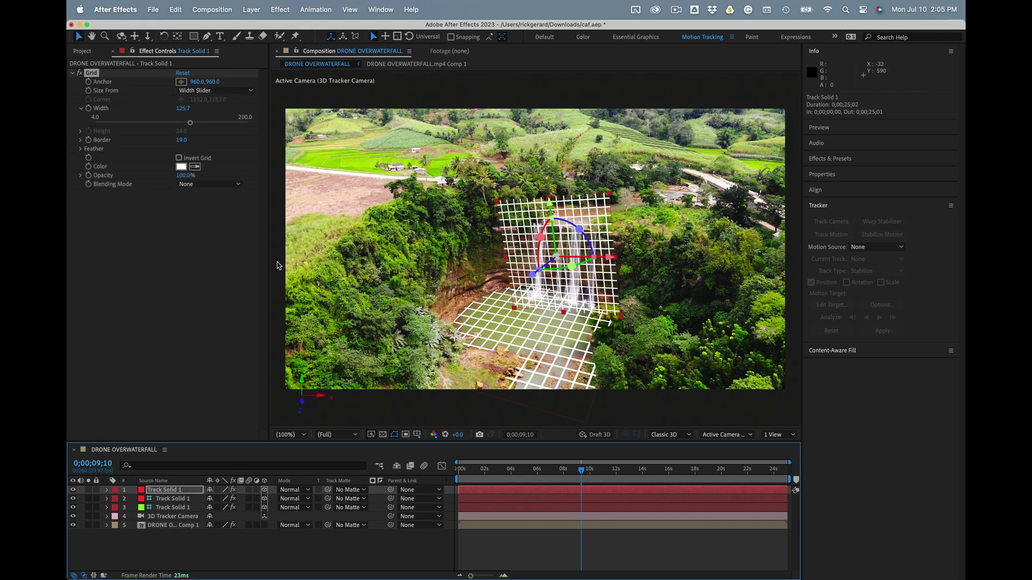
{"action": "key", "text": "r"}
{"action": "left_click_drag", "start_coordinate": [224, 530], "coordinate": [227, 531]}
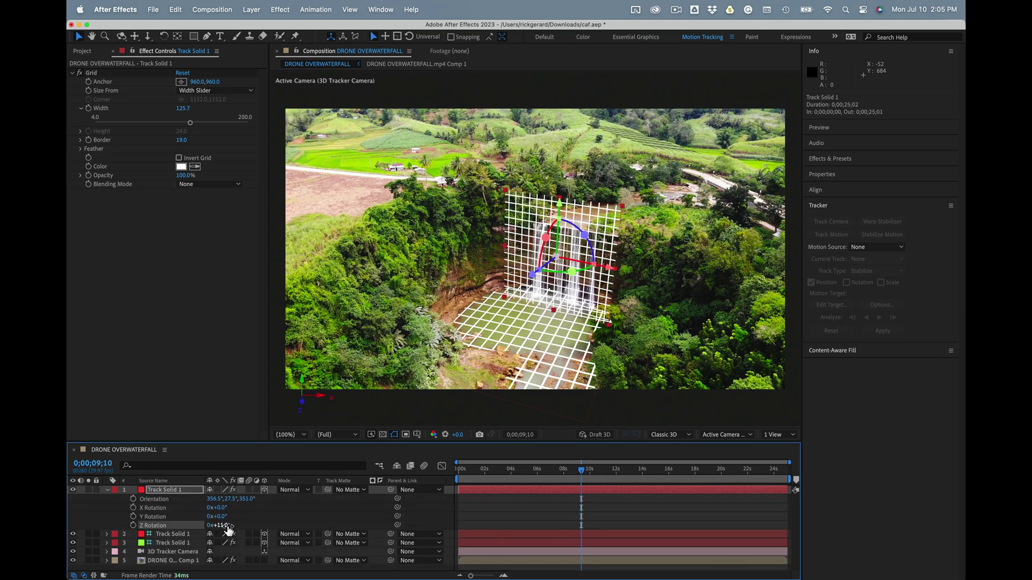
{"action": "scroll", "coordinate": [558, 212], "scroll_direction": "up", "scroll_amount": 2}
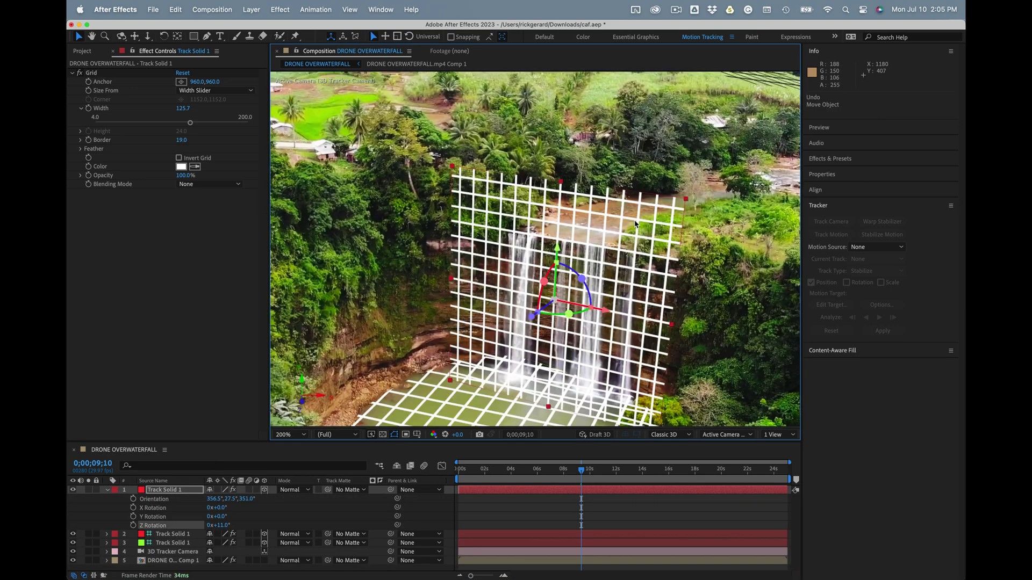
{"action": "left_click_drag", "start_coordinate": [685, 199], "coordinate": [620, 253]}
Make the grid lines red, nudge the grid down onto the falls, and preview the tracking
{"action": "left_click", "coordinate": [181, 166]}
{"action": "left_click", "coordinate": [507, 252]}
{"action": "left_click", "coordinate": [618, 239]}
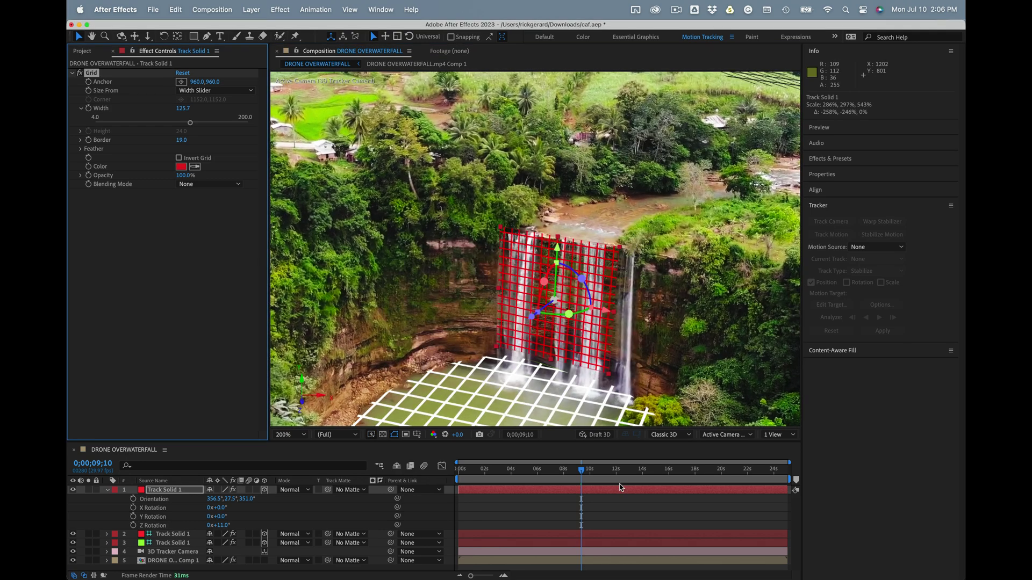
{"action": "key", "text": "space"}
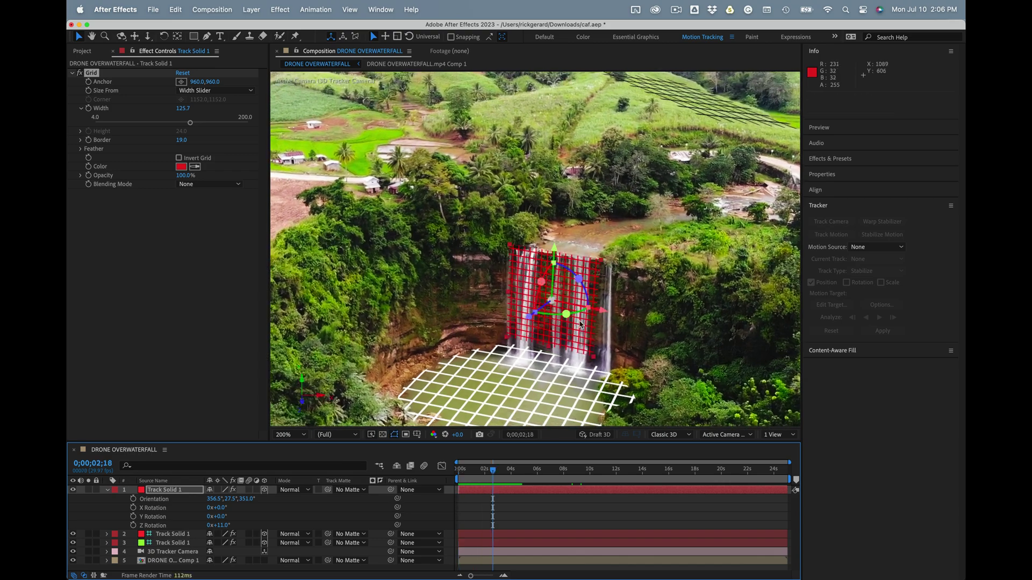
{"action": "left_click_drag", "start_coordinate": [575, 348], "coordinate": [576, 355]}
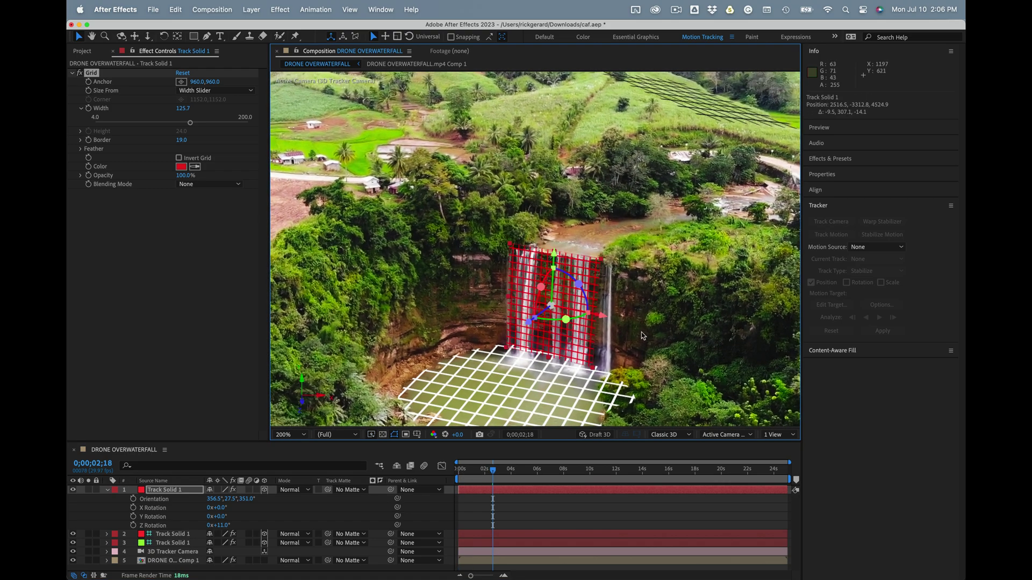
{"action": "key", "text": "space"}
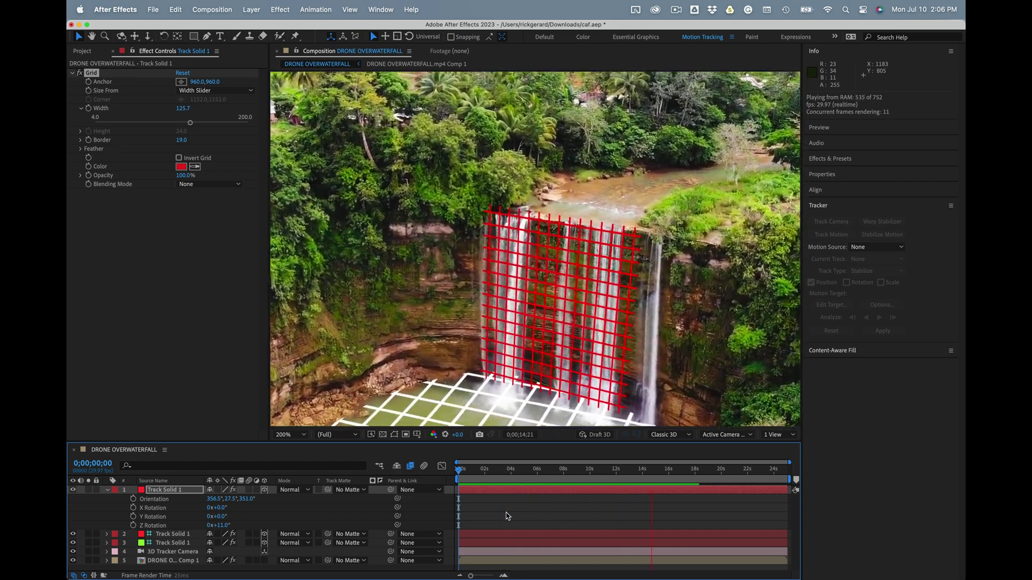
Fit the frame in the viewer, stop the preview, and move to a later frame
{"action": "key", "text": "alt+slash"}
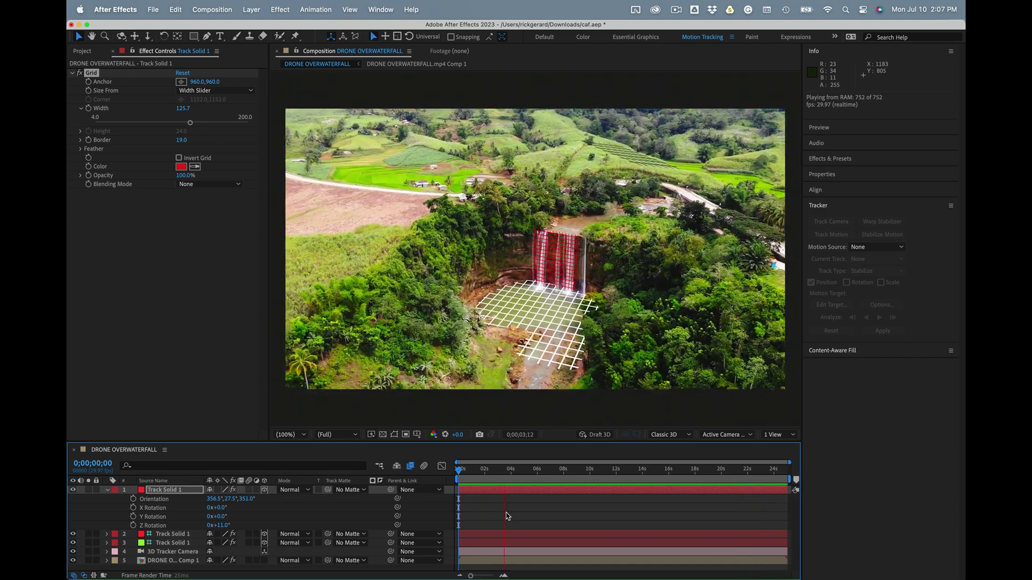
{"action": "key", "text": "space"}
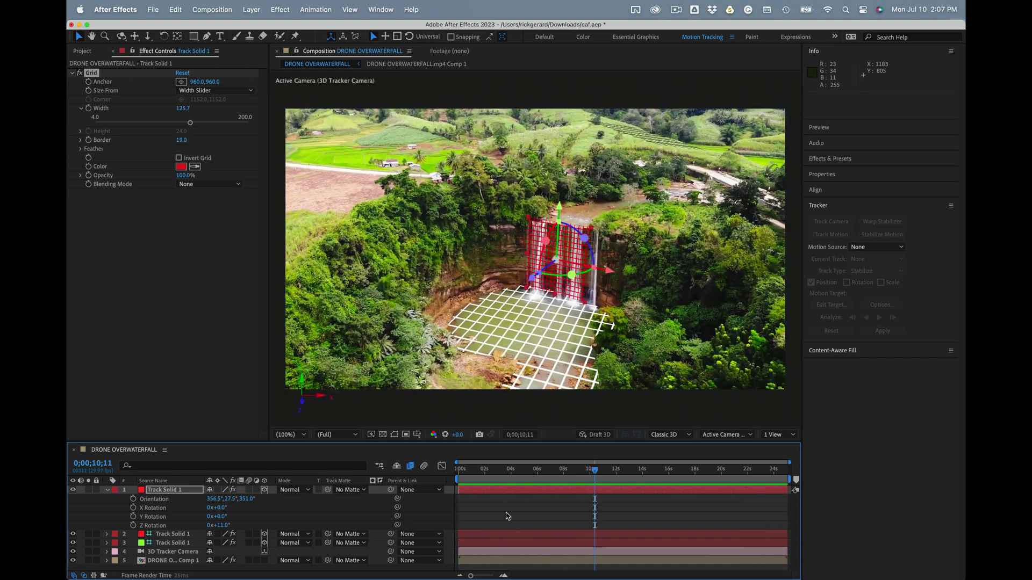
{"action": "left_click_drag", "start_coordinate": [693, 473], "coordinate": [711, 491]}
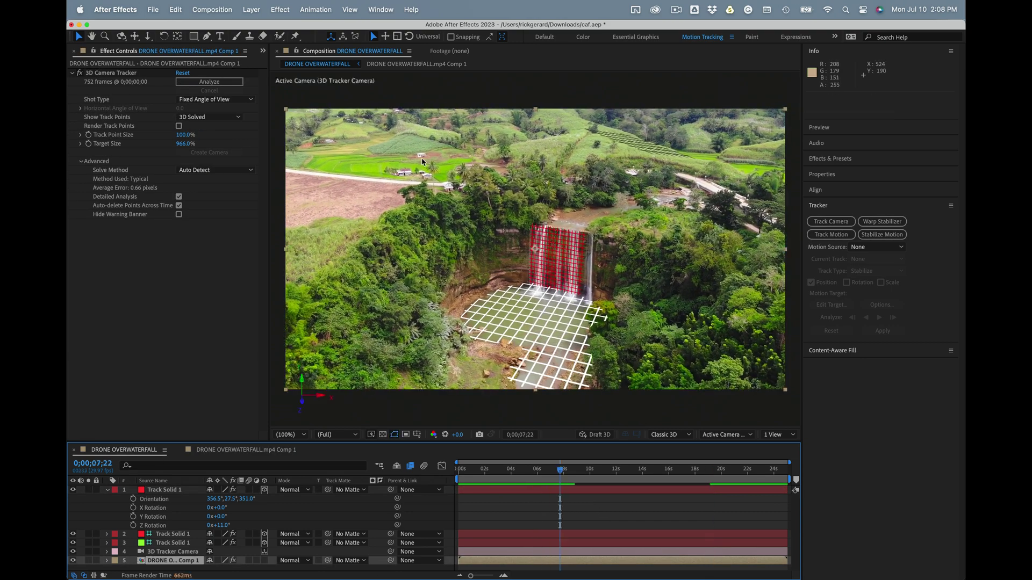
Zoom into the hillside houses and show the tracker's points at about 6 seconds
{"action": "key", "text": "period"}
{"action": "key", "text": "period"}
{"action": "key", "text": "period"}
{"action": "key", "text": "h"}
{"action": "left_click_drag", "start_coordinate": [344, 59], "coordinate": [504, 177]}
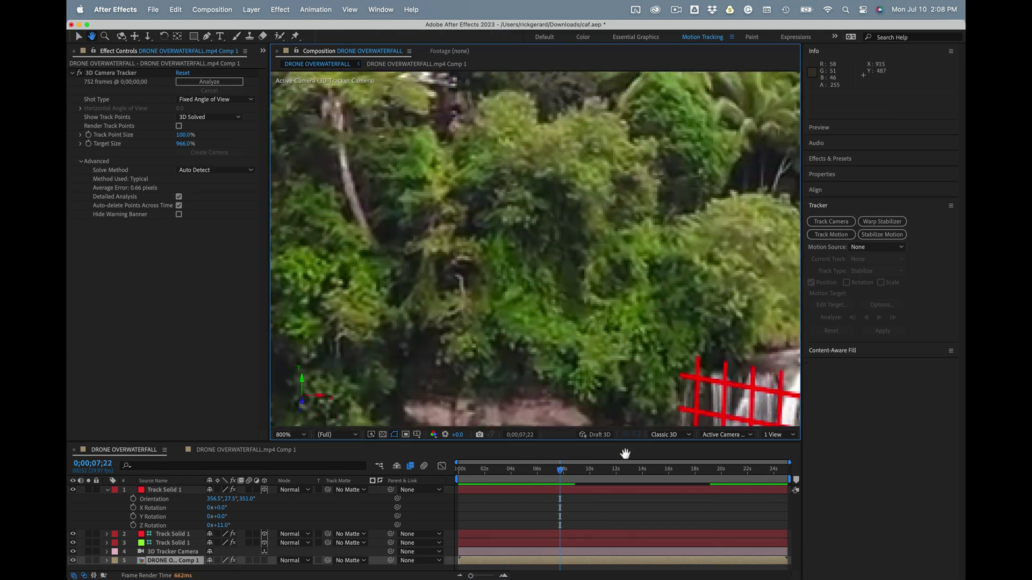
{"action": "key", "text": "comma"}
{"action": "key", "text": "v"}
{"action": "scroll", "coordinate": [516, 283], "scroll_direction": "up", "scroll_amount": 3}
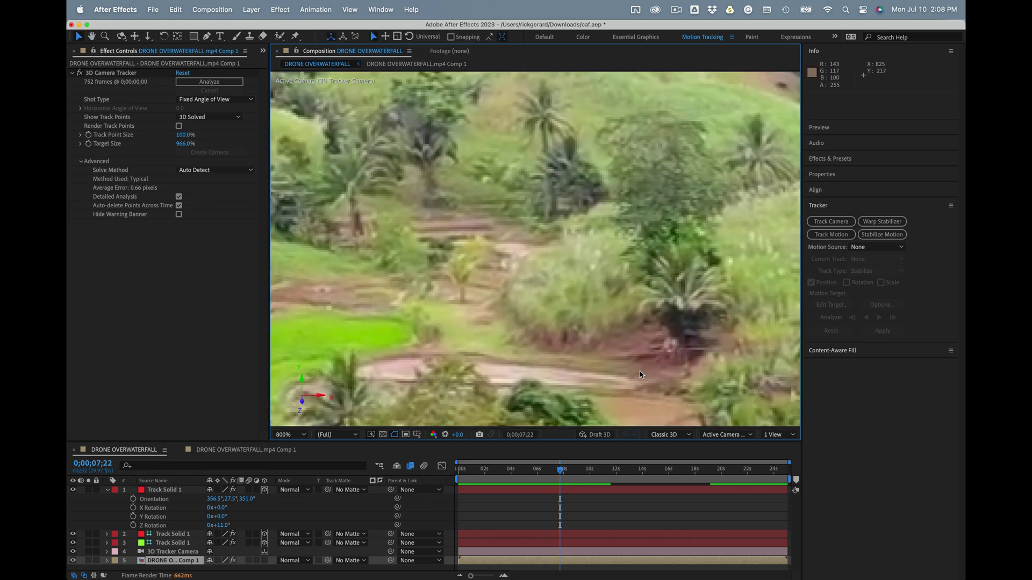
{"action": "scroll", "coordinate": [505, 275], "scroll_direction": "left", "scroll_amount": 5}
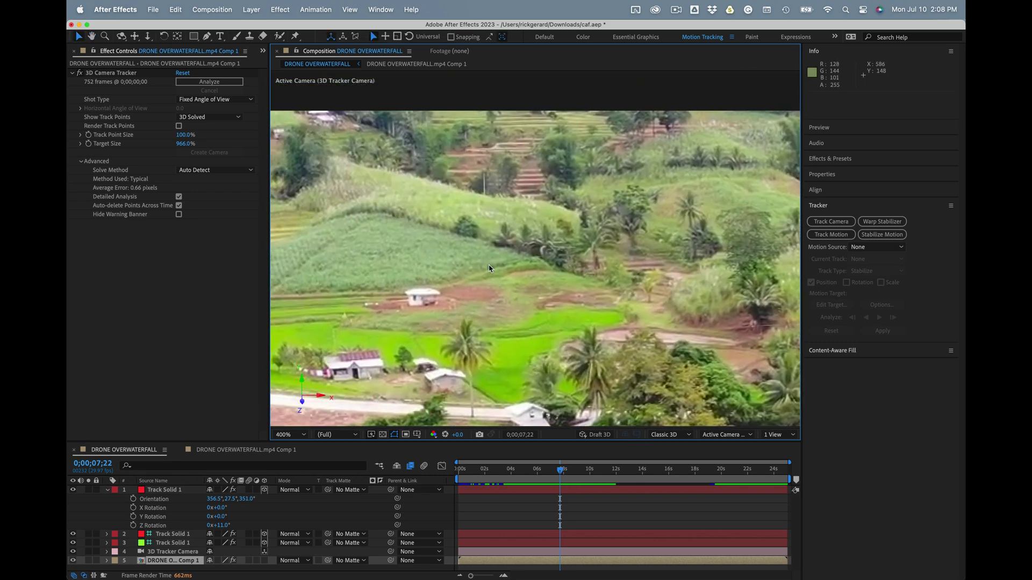
{"action": "scroll", "coordinate": [490, 268], "scroll_direction": "left", "scroll_amount": 5}
{"action": "scroll", "coordinate": [508, 287], "scroll_direction": "down", "scroll_amount": 3}
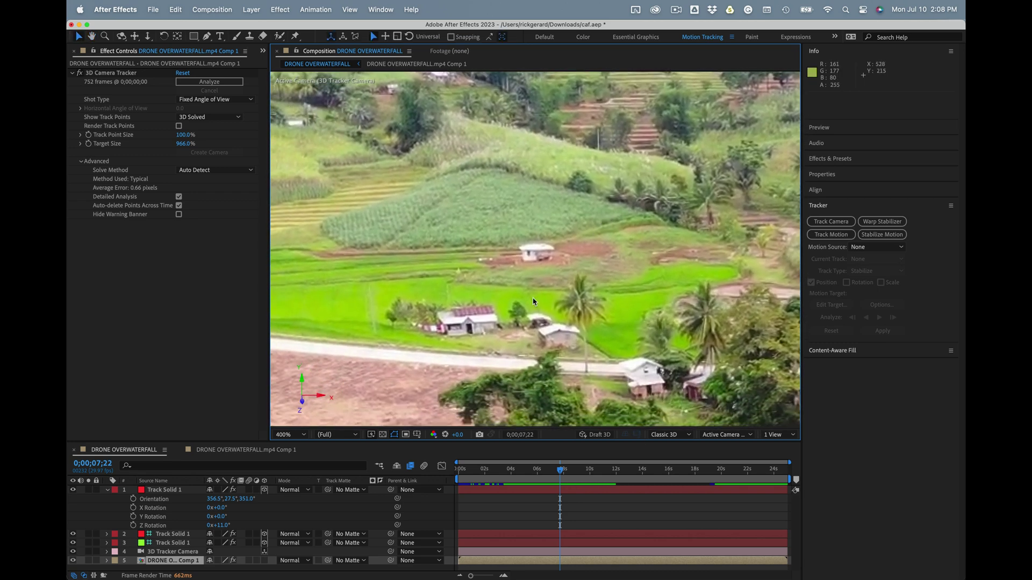
{"action": "left_click", "coordinate": [111, 73]}
{"action": "left_click_drag", "start_coordinate": [560, 469], "coordinate": [544, 430]}
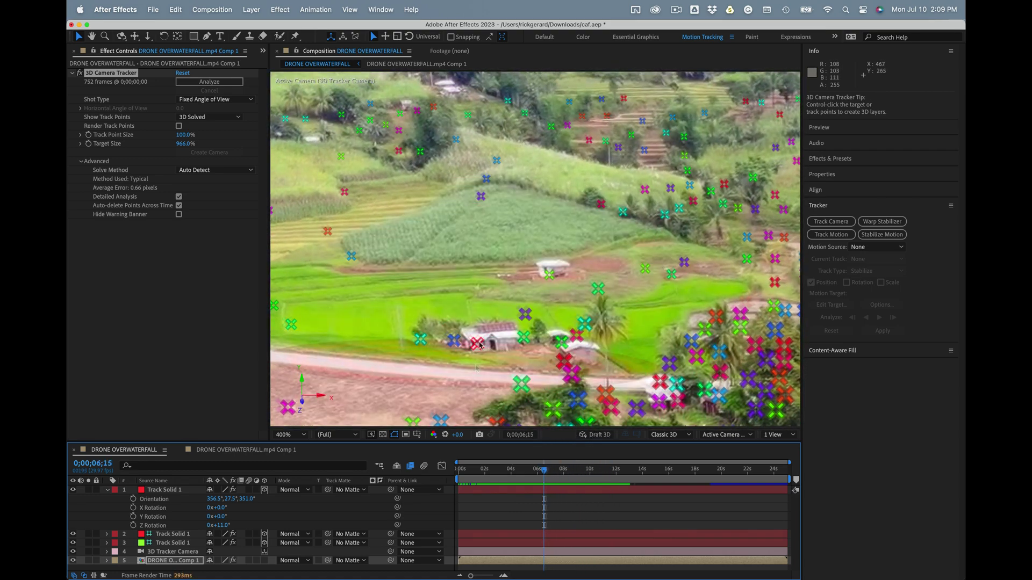
Create a tracked solid from a track point on the hillside house and select the new layer
{"action": "left_click", "coordinate": [473, 344]}
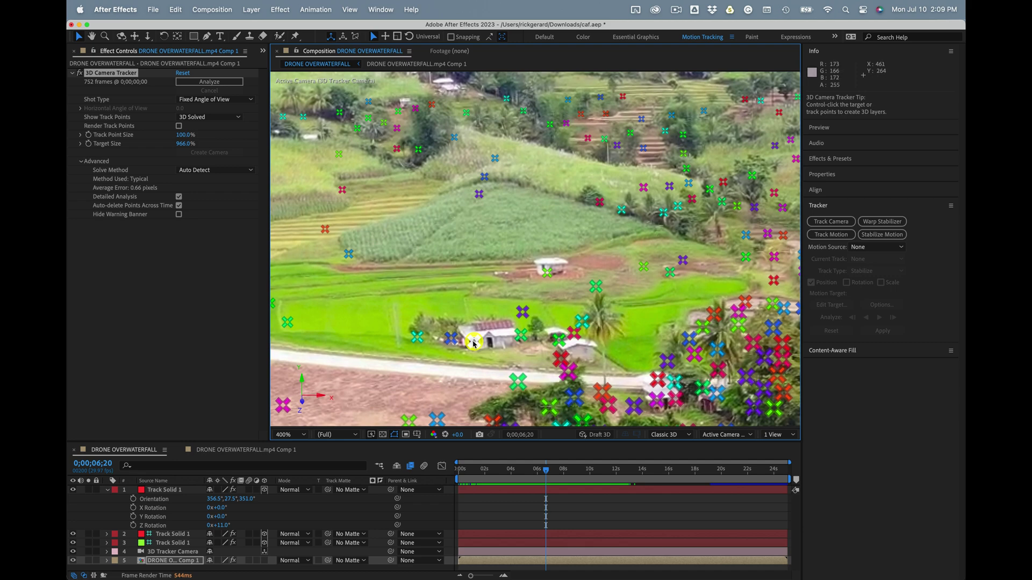
{"action": "right_click", "coordinate": [474, 343]}
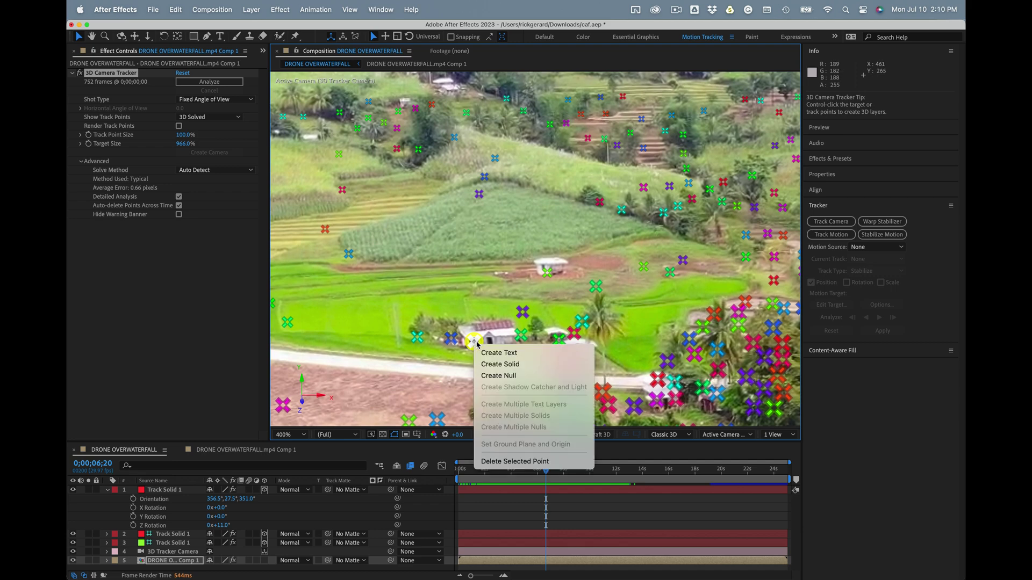
{"action": "left_click", "coordinate": [499, 364]}
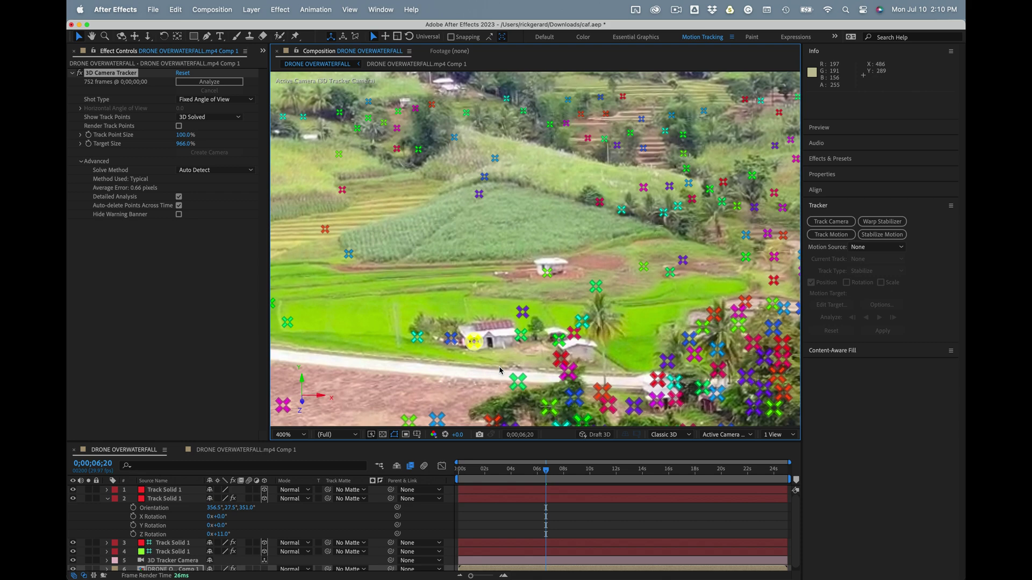
{"action": "left_click", "coordinate": [477, 491]}
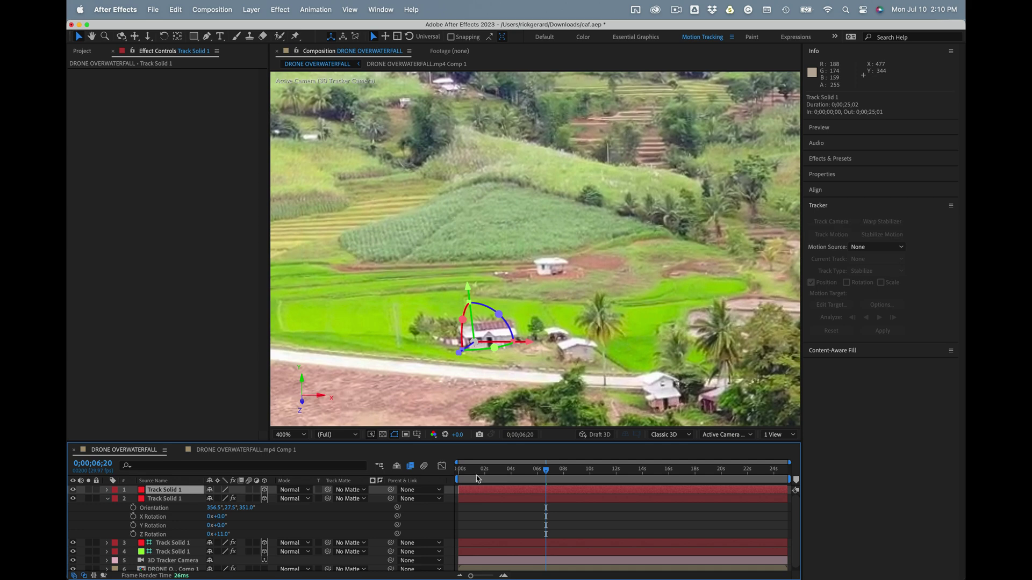
Check the cyan solid's settings, move it toward the house, and rename the layer House
{"action": "left_click", "coordinate": [251, 9]}
{"action": "left_click", "coordinate": [274, 33]}
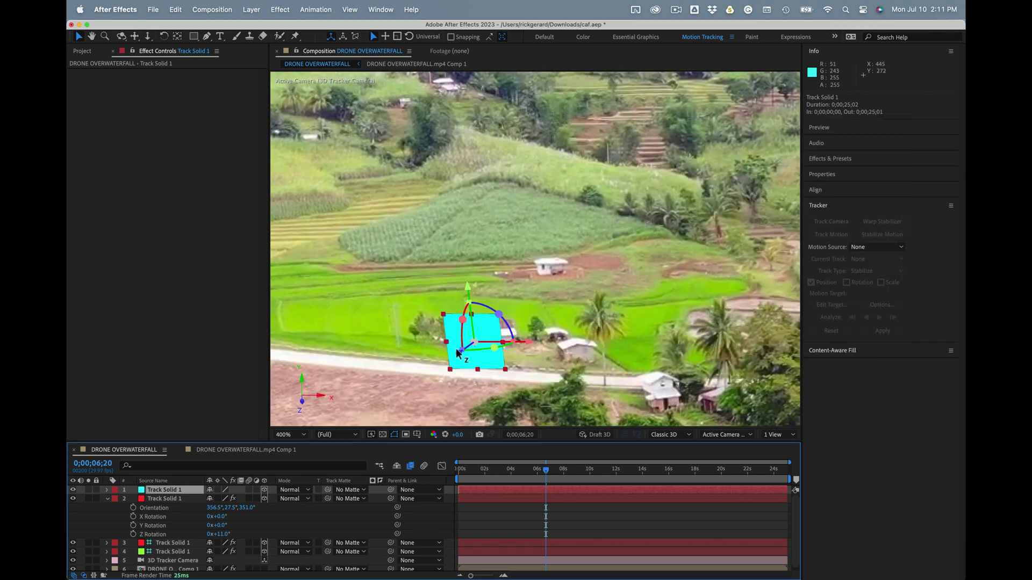
{"action": "left_click_drag", "start_coordinate": [455, 353], "coordinate": [541, 346]}
{"action": "left_click", "coordinate": [294, 490]}
{"action": "left_click", "coordinate": [191, 491]}
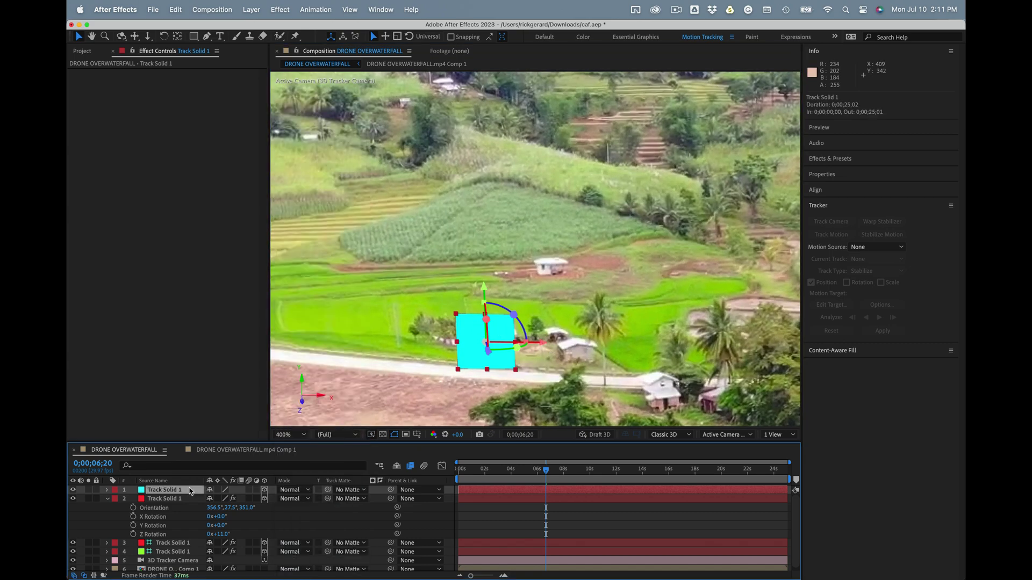
{"action": "key", "text": "Return"}
{"action": "type", "text": "House"}
{"action": "key", "text": "Return"}
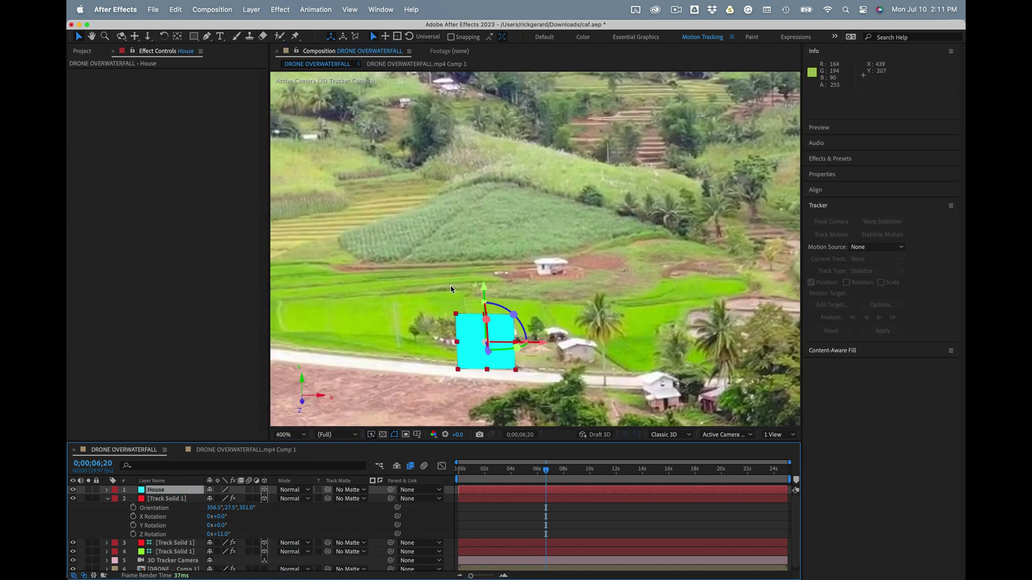
Rotate and scale the House solid to 78%, 29% so it sits on the house
{"action": "left_click_drag", "start_coordinate": [230, 506], "coordinate": [253, 507]}
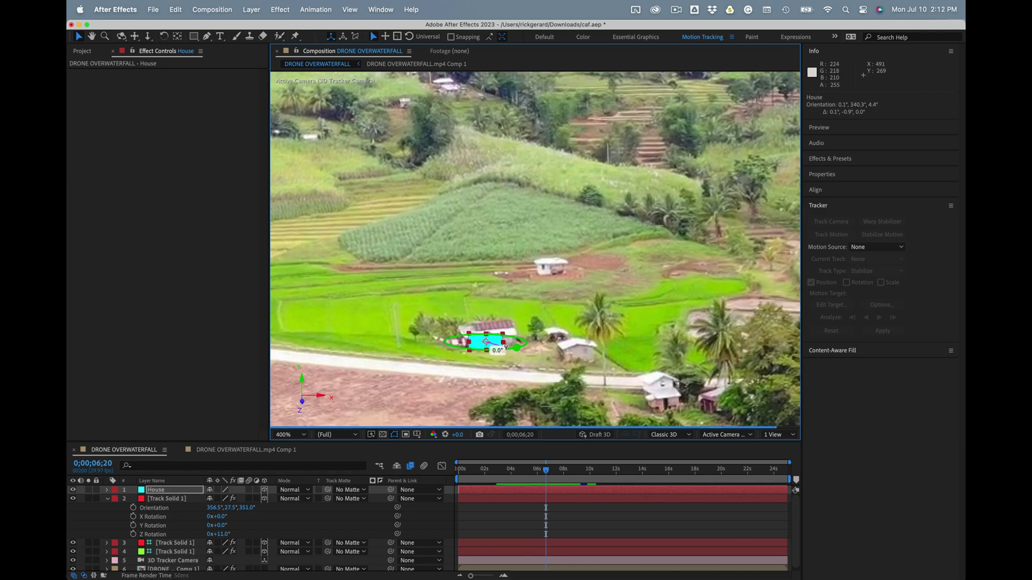
{"action": "mouse_move", "coordinate": [511, 347]}
{"action": "left_mouse_down"}
{"action": "mouse_move", "coordinate": [525, 344]}
{"action": "mouse_move", "coordinate": [511, 345]}
{"action": "left_mouse_up"}
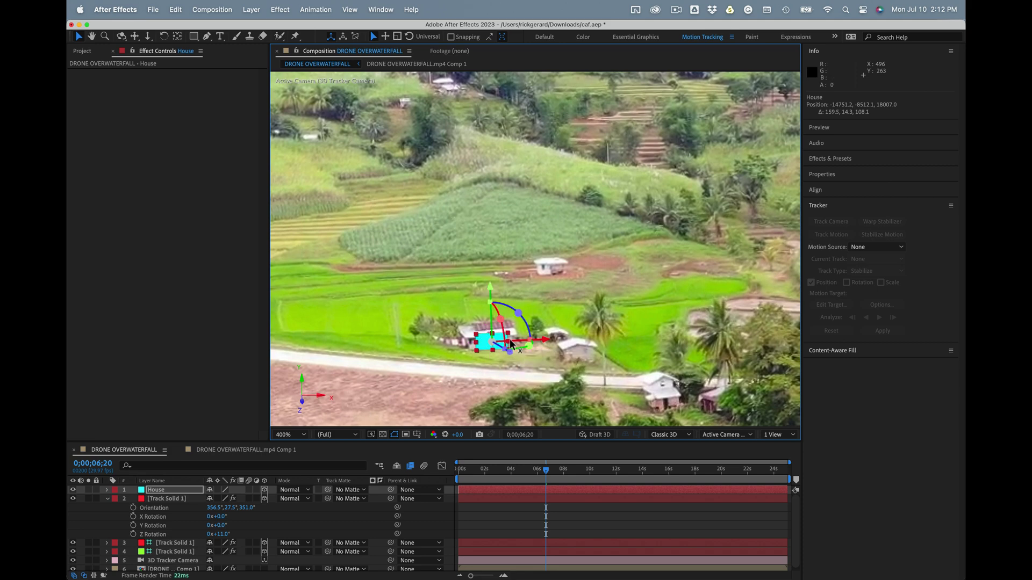
{"action": "key", "text": "super+z"}
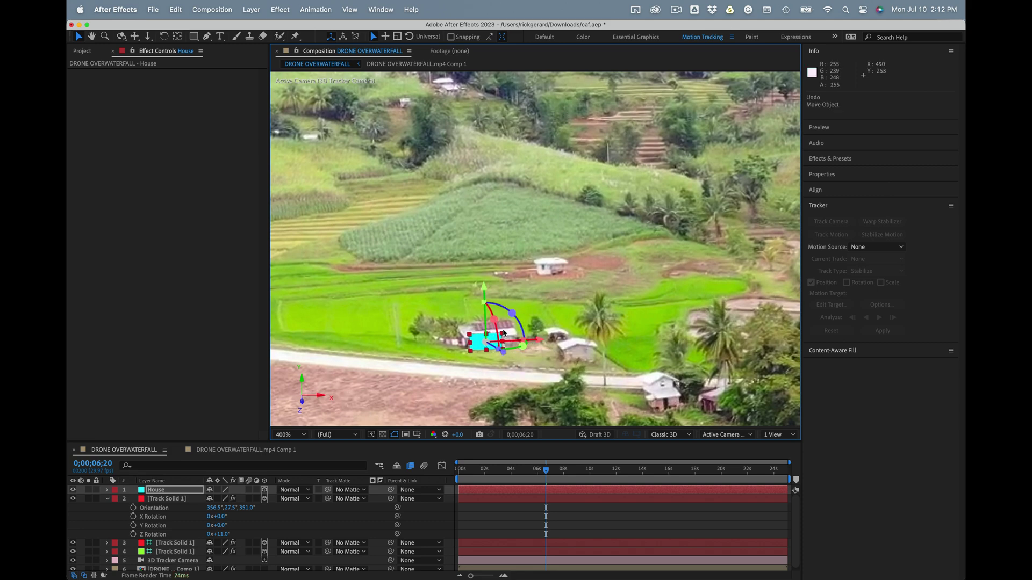
{"action": "left_click_drag", "start_coordinate": [504, 333], "coordinate": [519, 345]}
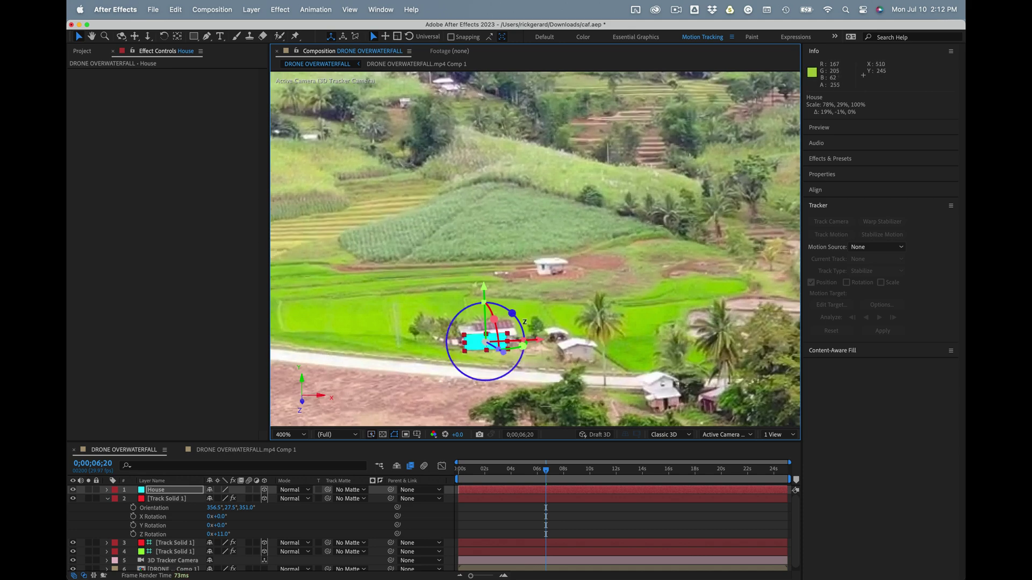
{"action": "left_click_drag", "start_coordinate": [512, 314], "coordinate": [480, 280]}
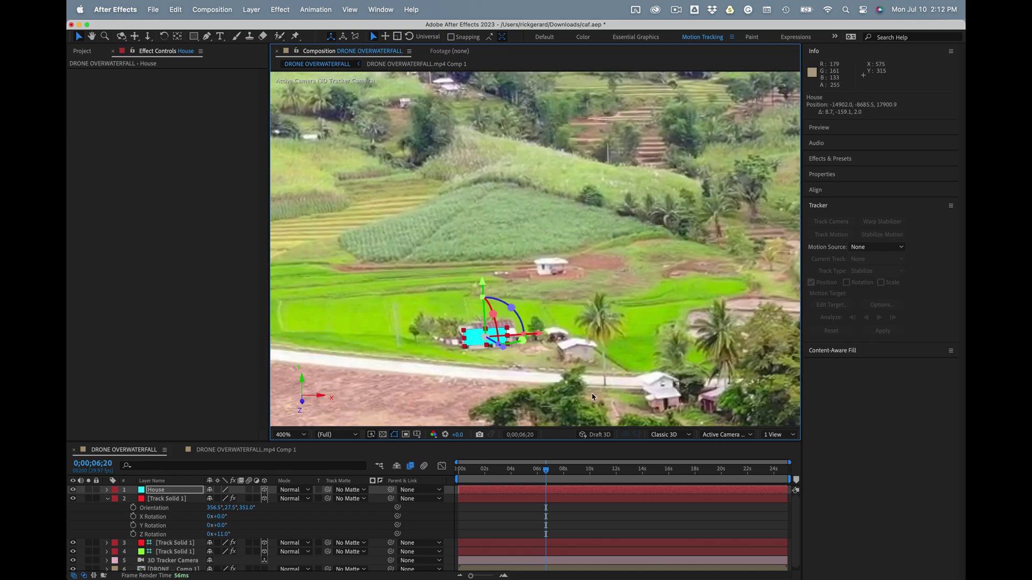
{"action": "key", "text": "shift+slash"}
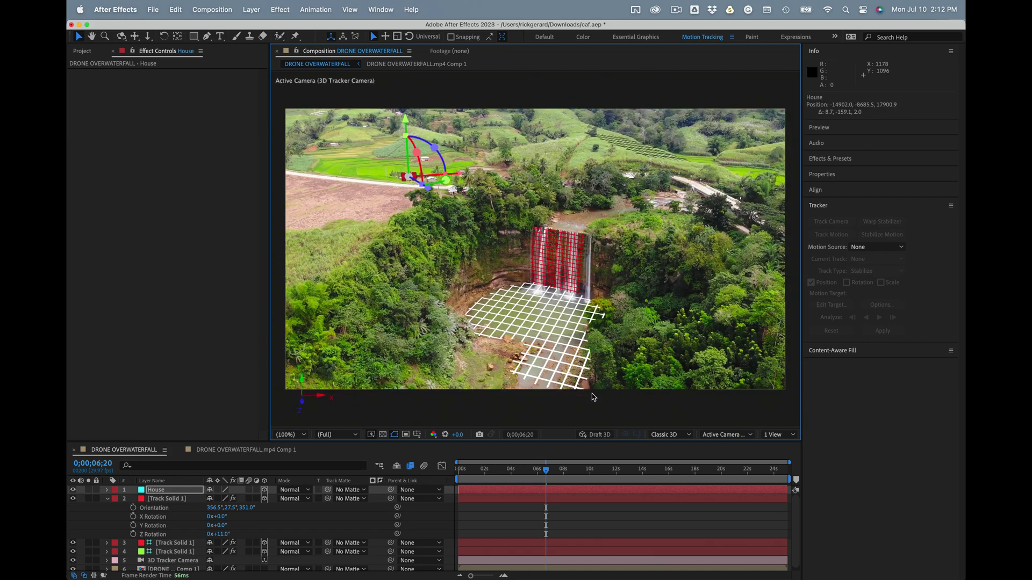
Preview the shot from frame 0 to confirm the grids stay locked, then return to the start
{"action": "left_click", "coordinate": [443, 519]}
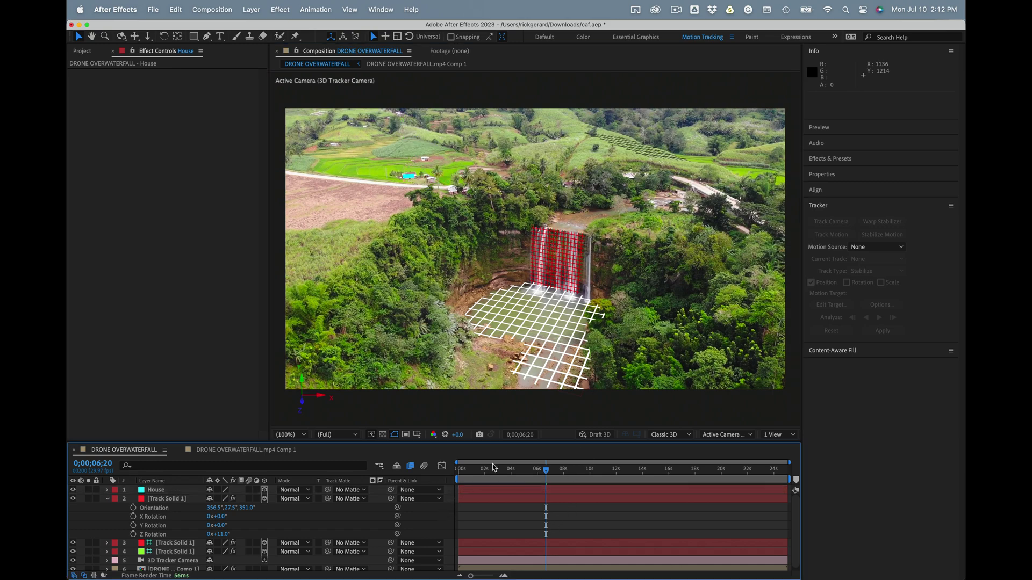
{"action": "left_click_drag", "start_coordinate": [497, 468], "coordinate": [437, 471]}
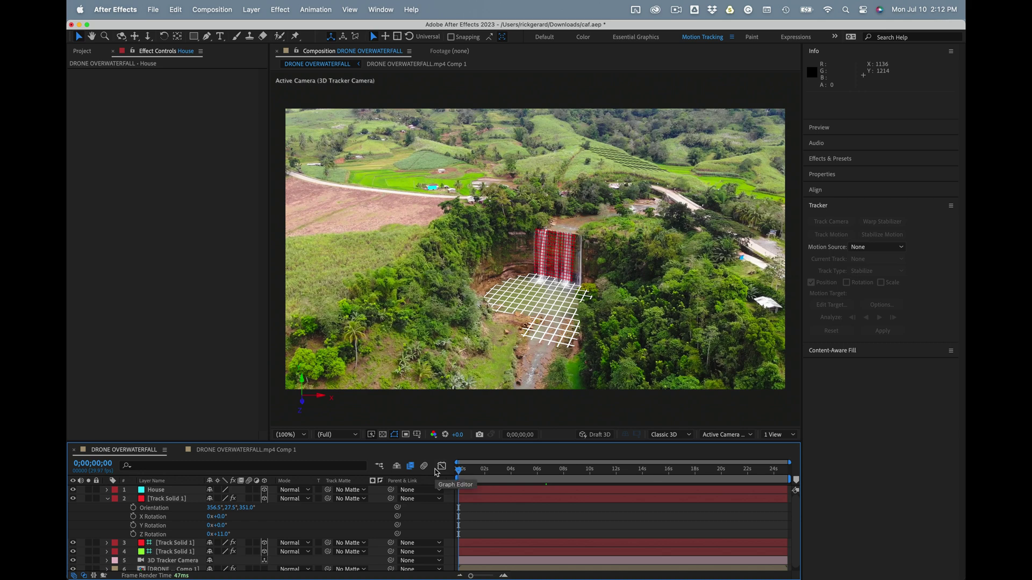
{"action": "key", "text": "space"}
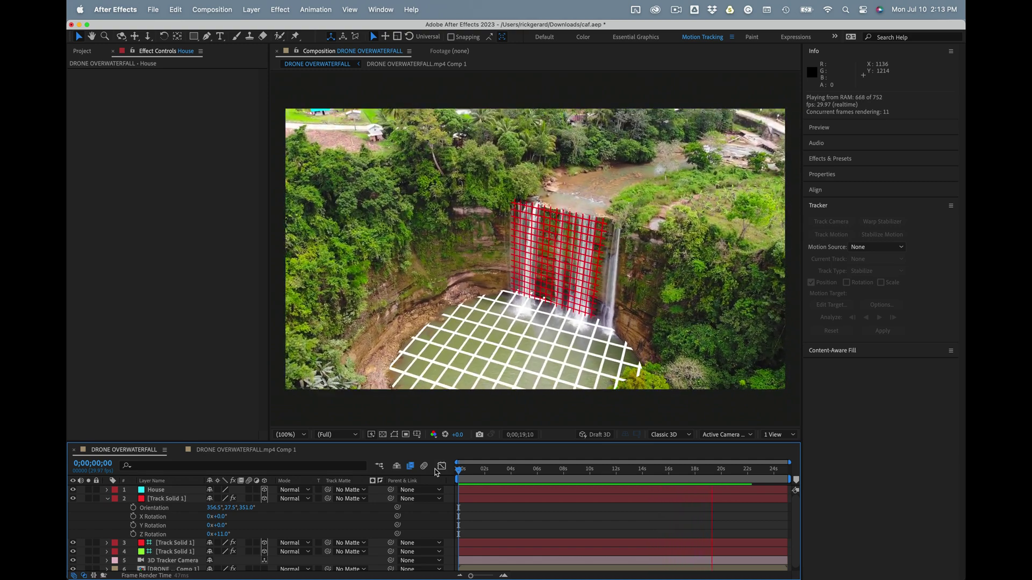
{"action": "left_click", "coordinate": [441, 466]}
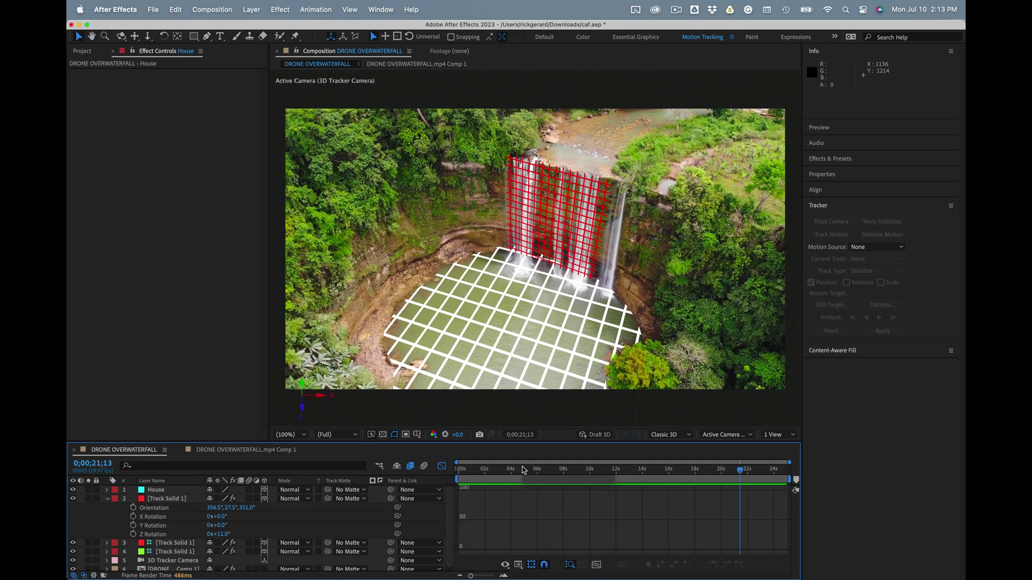
{"action": "key", "text": "Home"}
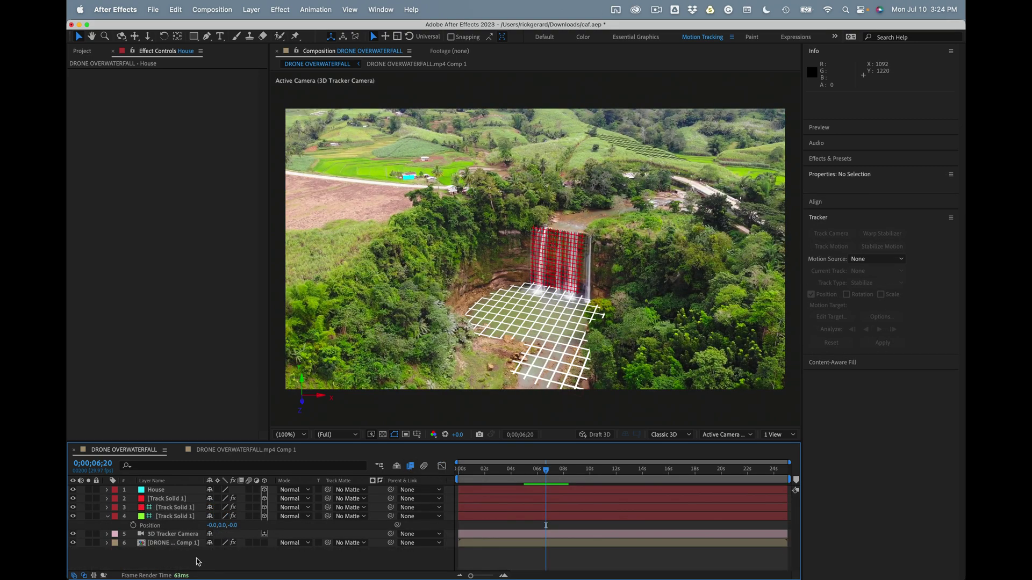
Make the House solid and the red waterfall grid layers guide layers
{"action": "left_click", "coordinate": [164, 500]}
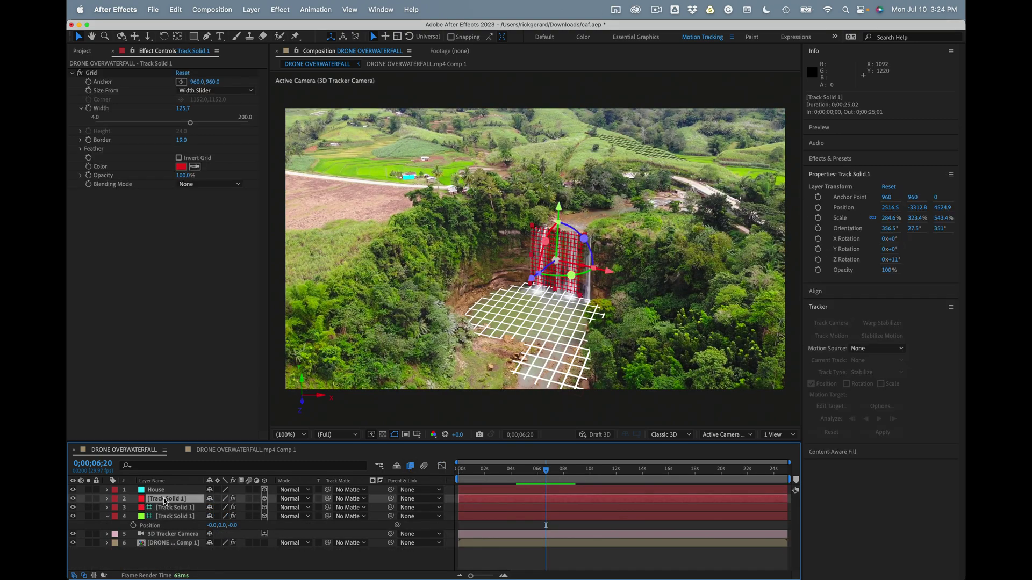
{"action": "left_click", "coordinate": [162, 491], "text": "shift"}
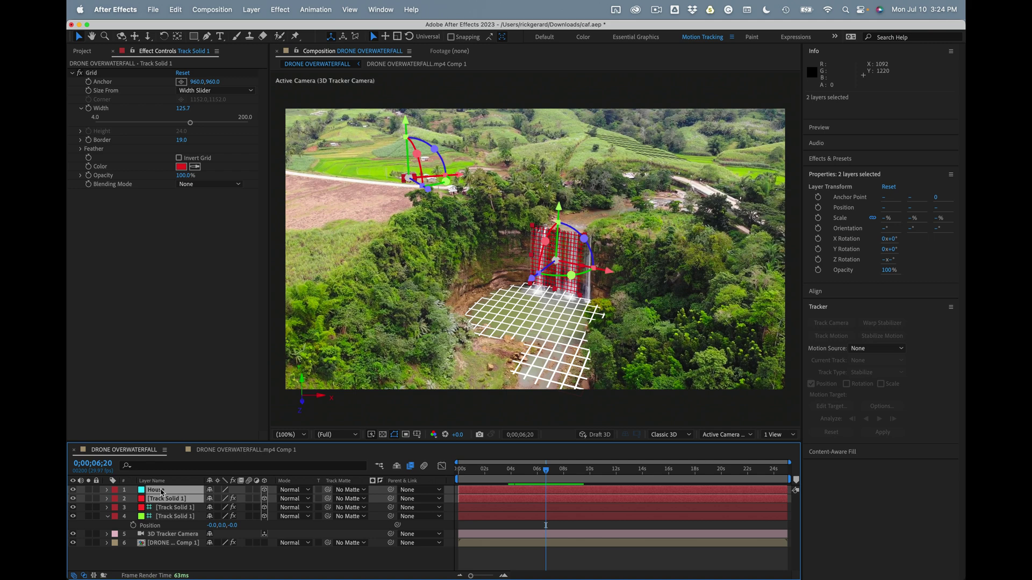
{"action": "right_click", "coordinate": [161, 490]}
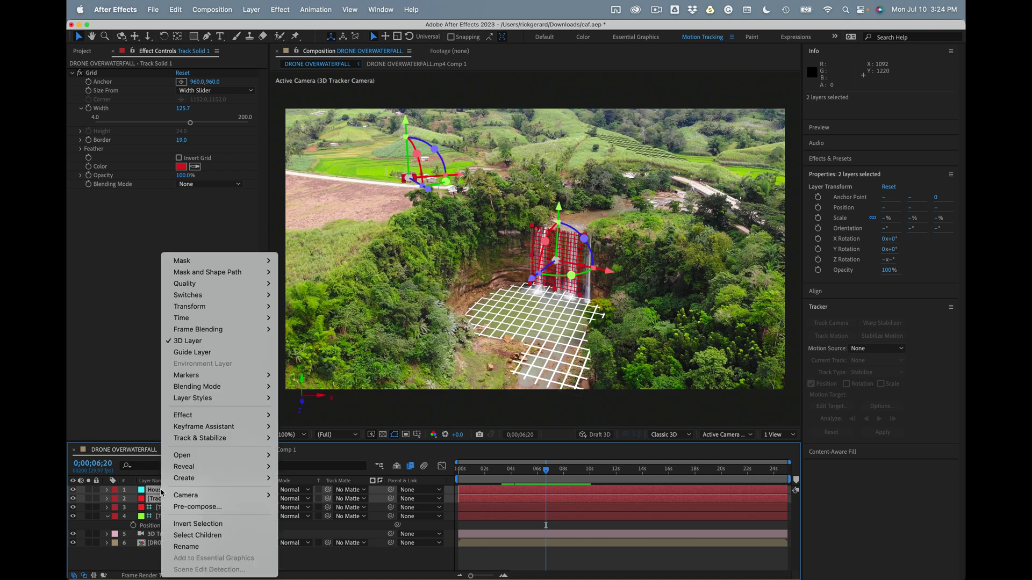
{"action": "left_click", "coordinate": [203, 353]}
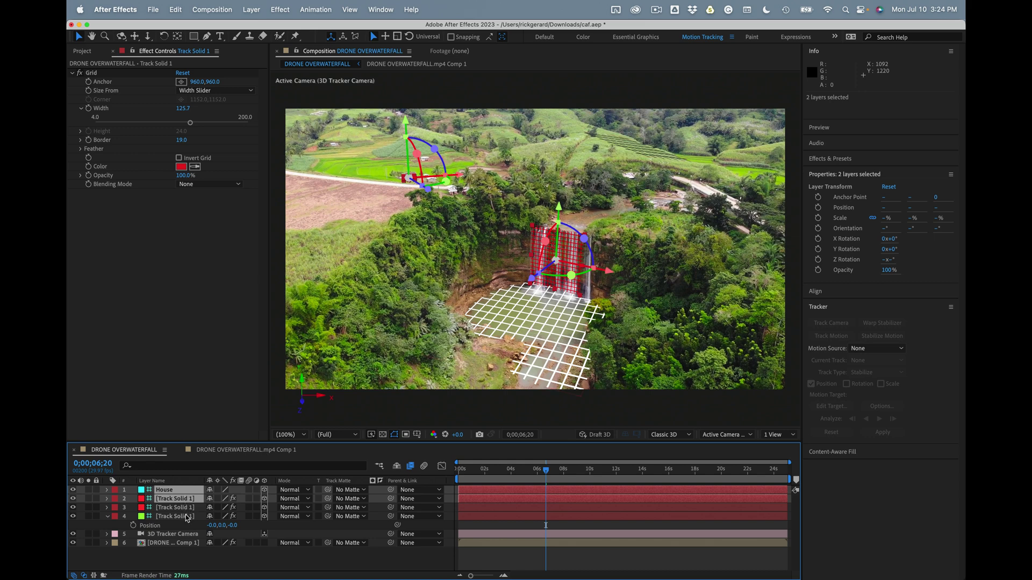
{"action": "left_click", "coordinate": [199, 564]}
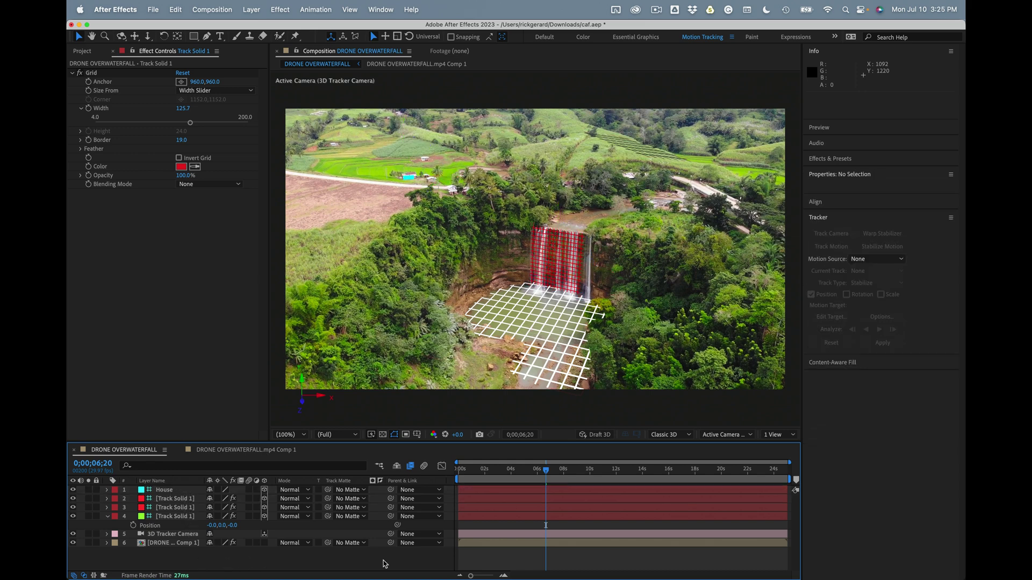
Select the pond grid layer and move the playhead to the first frame
{"action": "left_click", "coordinate": [494, 520]}
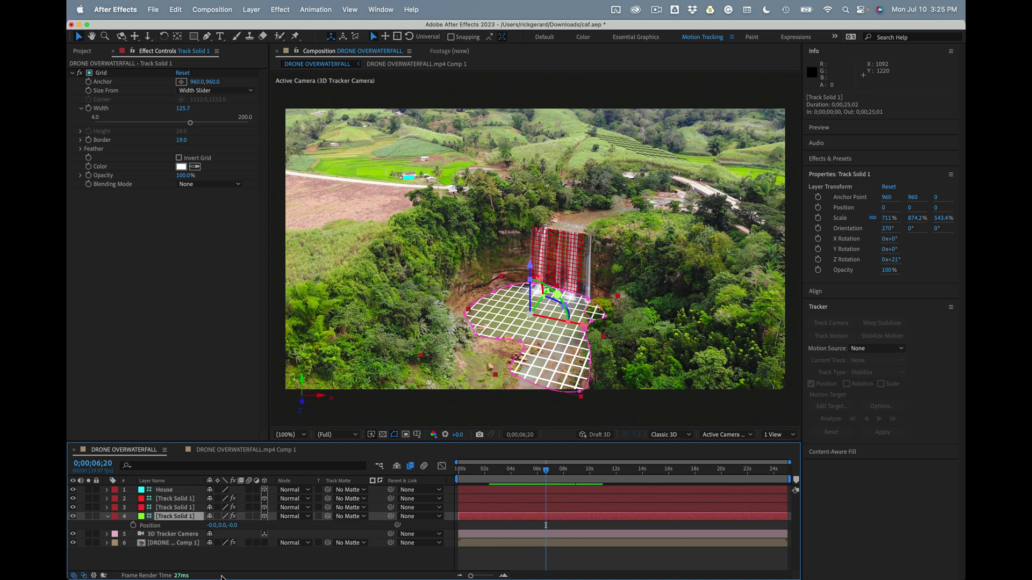
{"action": "left_click", "coordinate": [173, 555]}
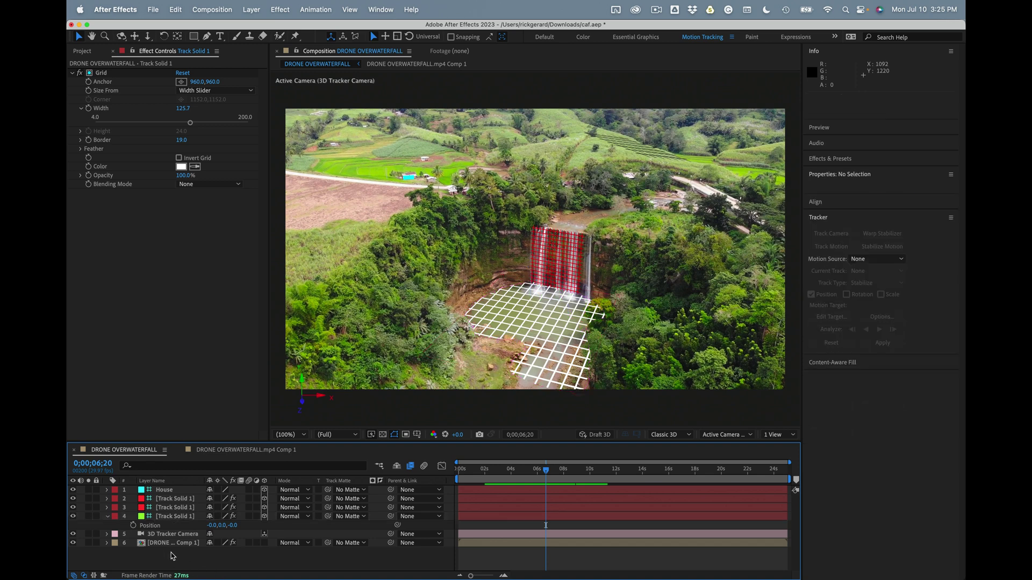
{"action": "left_click", "coordinate": [172, 517]}
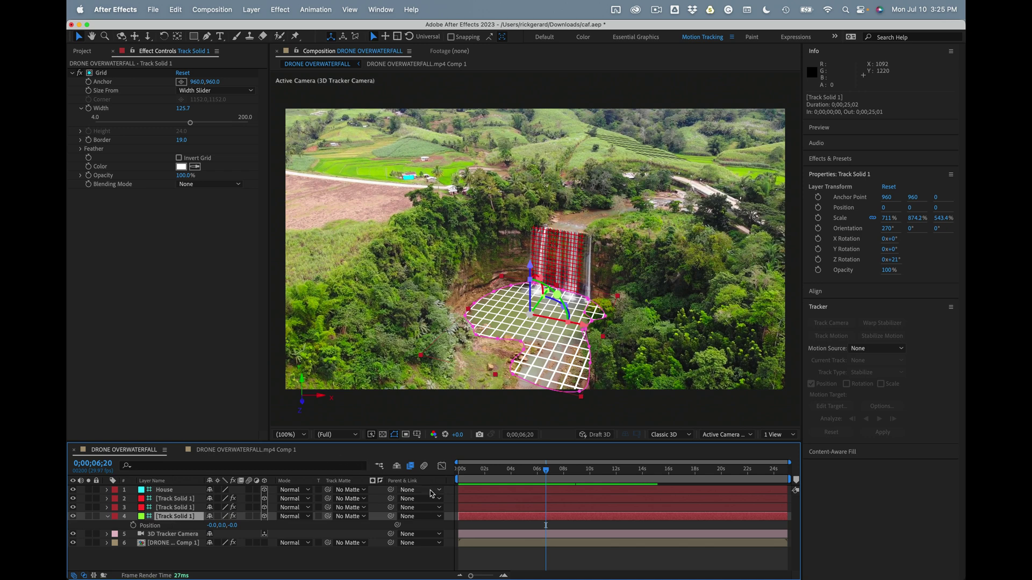
{"action": "left_click", "coordinate": [457, 470]}
{"action": "left_click_drag", "start_coordinate": [457, 472], "coordinate": [428, 473]}
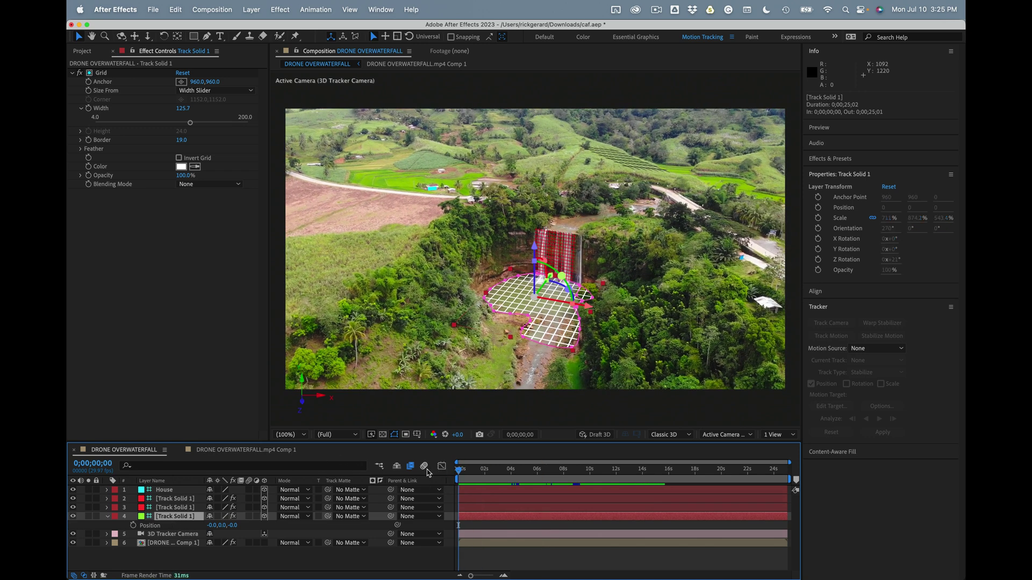
Open the DRONE OVERWATERFALL.mp4 Comp 1 precomp and flip Brightness & Contrast off and on, leaving it enabled
{"action": "left_click", "coordinate": [502, 544]}
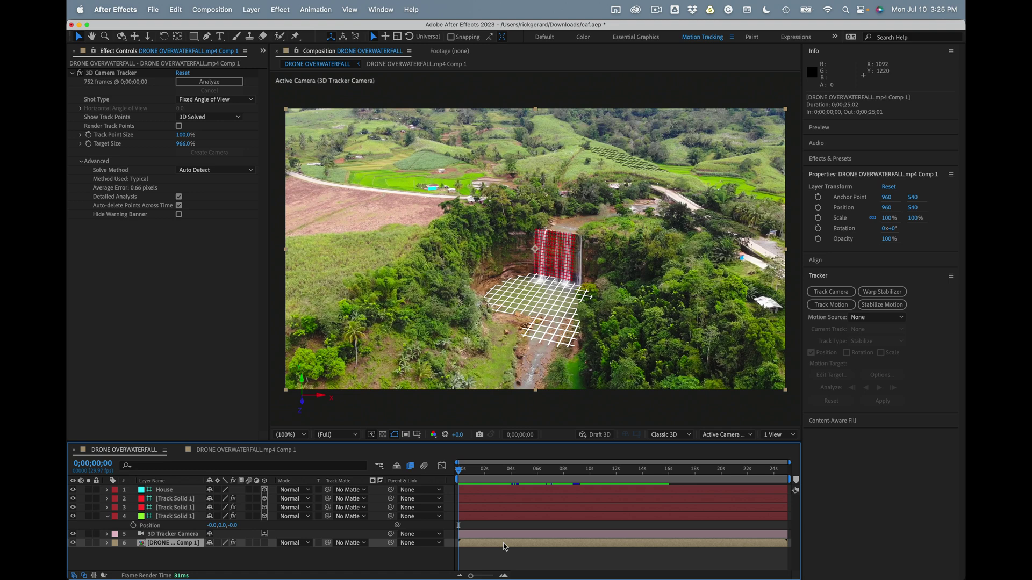
{"action": "double_click", "coordinate": [503, 544]}
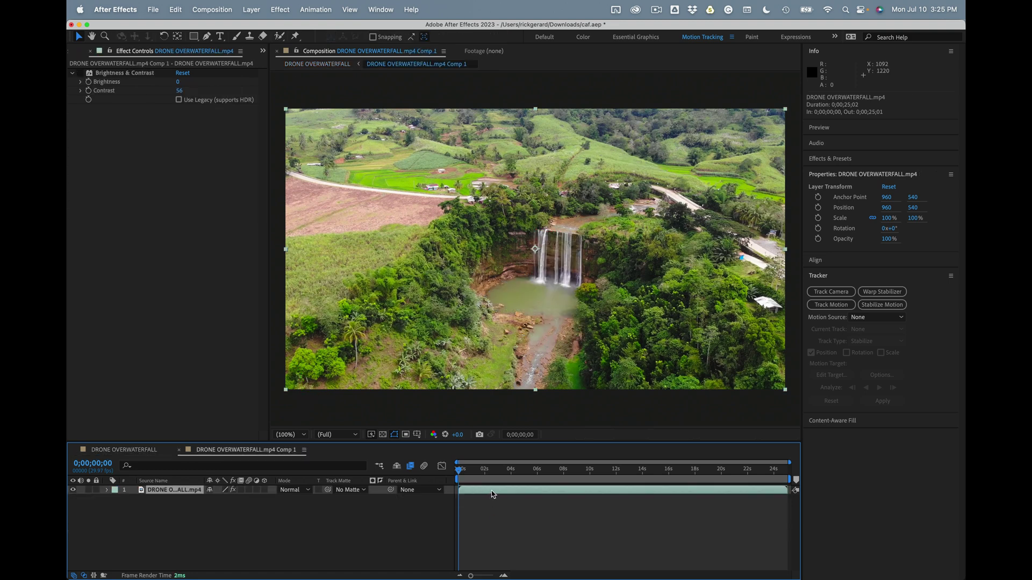
{"action": "left_click", "coordinate": [79, 73]}
{"action": "left_click", "coordinate": [80, 74]}
{"action": "left_click", "coordinate": [79, 74]}
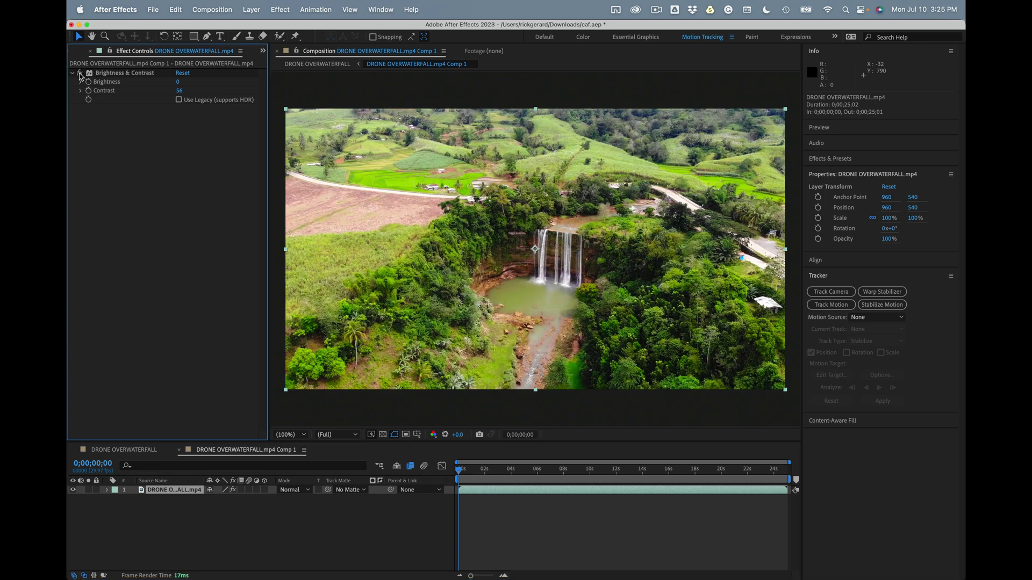
{"action": "left_click", "coordinate": [80, 74]}
{"action": "left_click", "coordinate": [79, 73]}
{"action": "left_click", "coordinate": [79, 75]}
{"action": "left_click", "coordinate": [118, 74]}
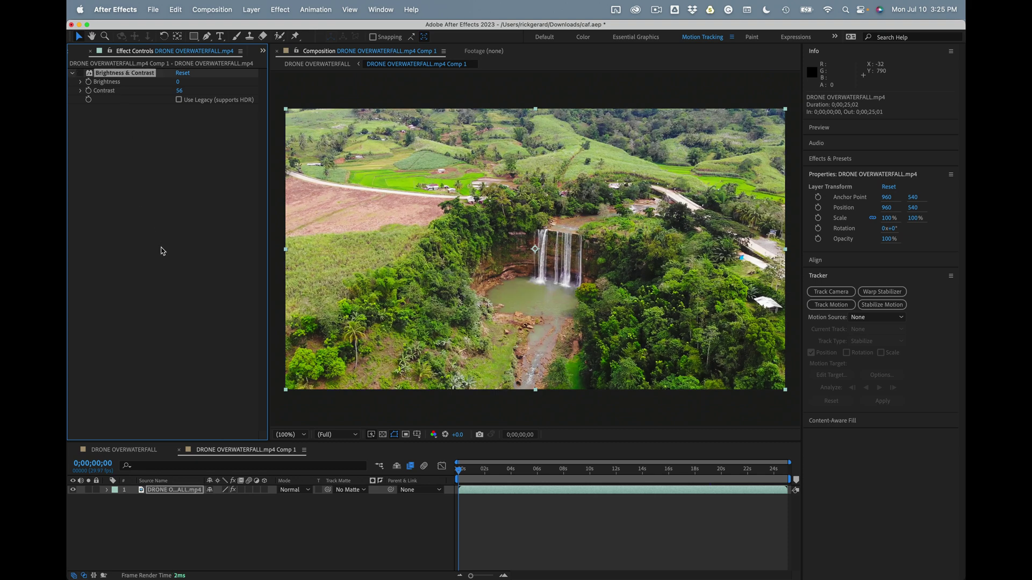
Switch back to the main DRONE OVERWATERFALL composition with the waterfall and pond grids
{"action": "left_click", "coordinate": [141, 451]}
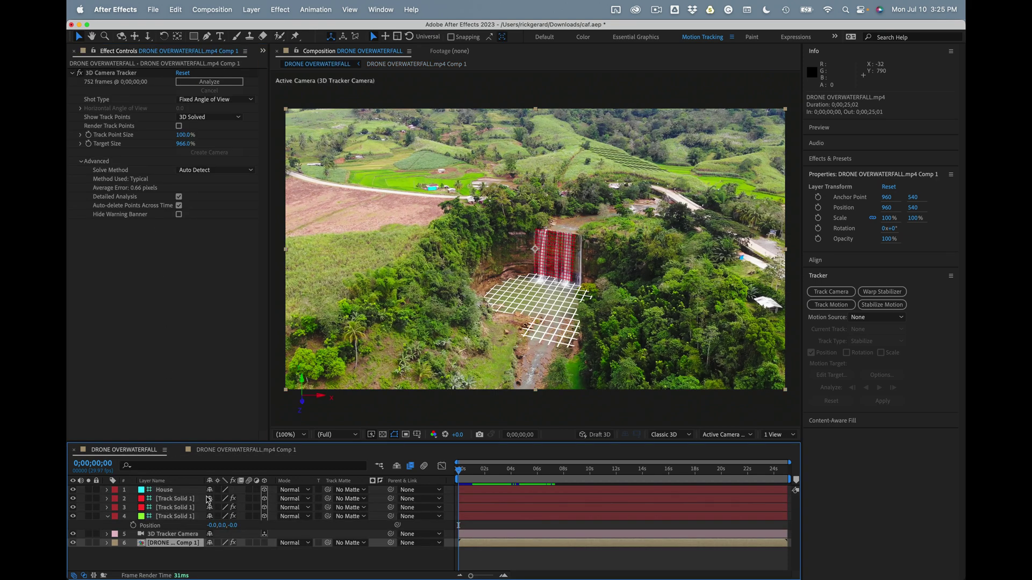